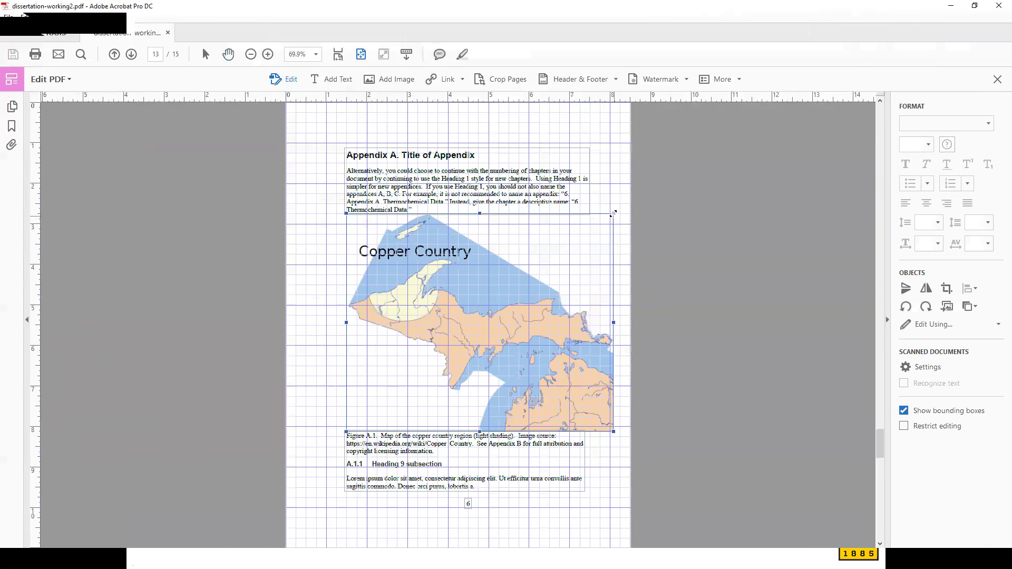
Step: Shrink the Copper Country map in Appendix A proportionally so its right edge lies at about 7.5 inches, within the text margin
drag(612, 214, 588, 234)
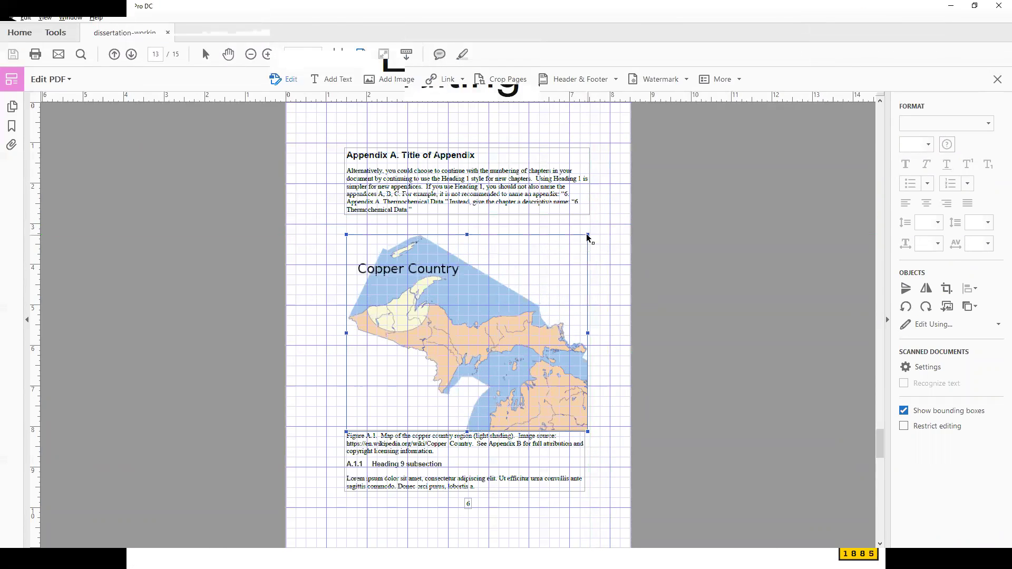
click(629, 251)
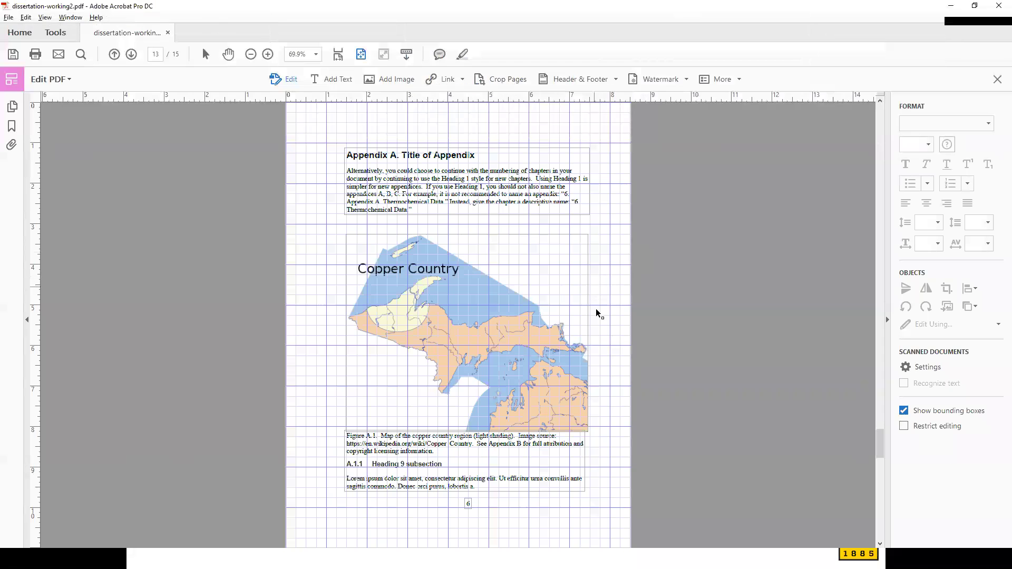
Step: Delete the page number i from the bottom of the title page
mouse_move(879, 444)
mouse_down()
mouse_move(879, 320)
mouse_move(862, 111)
mouse_move(852, 94)
mouse_up()
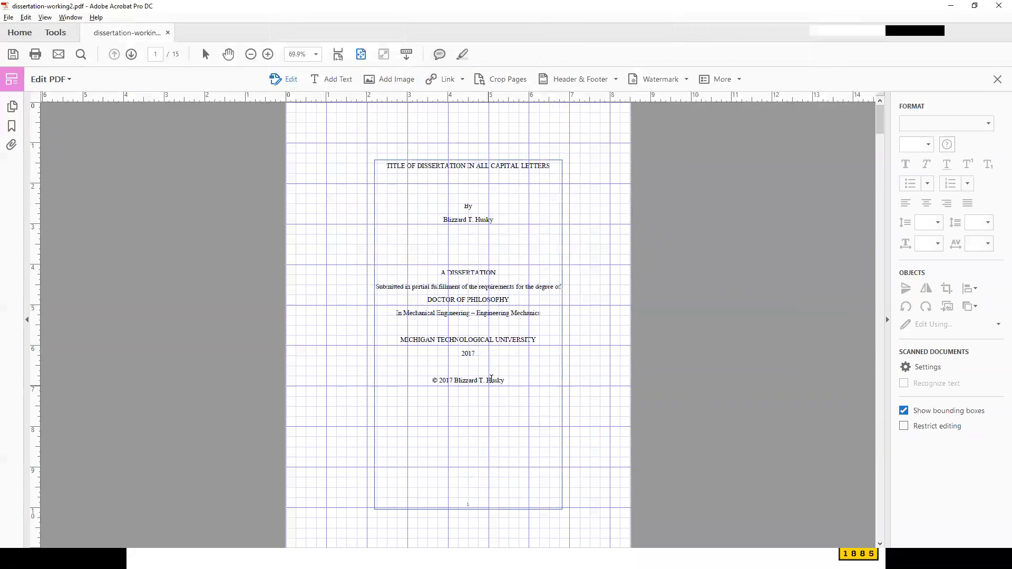
click(337, 54)
scroll(564, 402, down, 10)
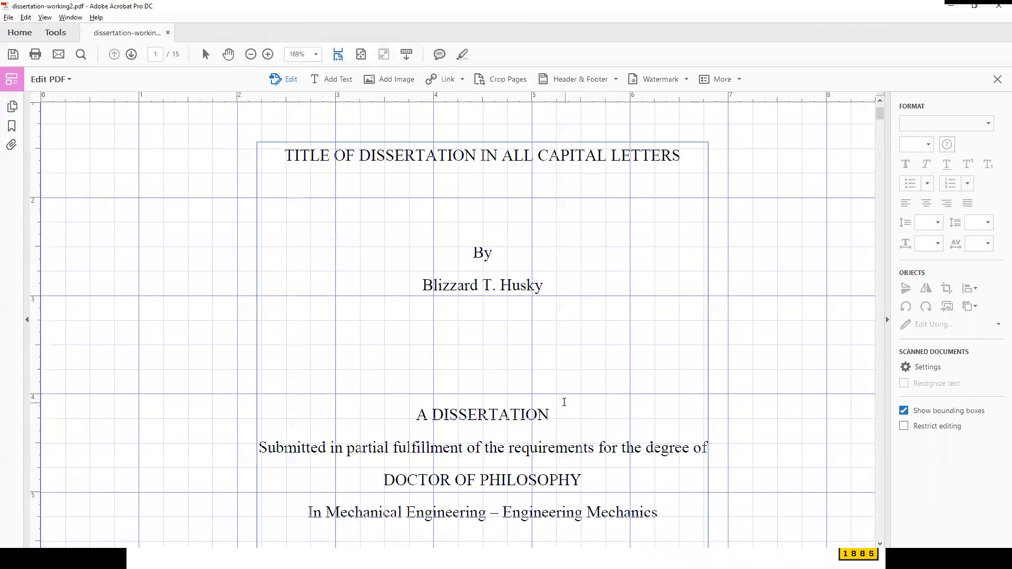
scroll(564, 402, down, 3)
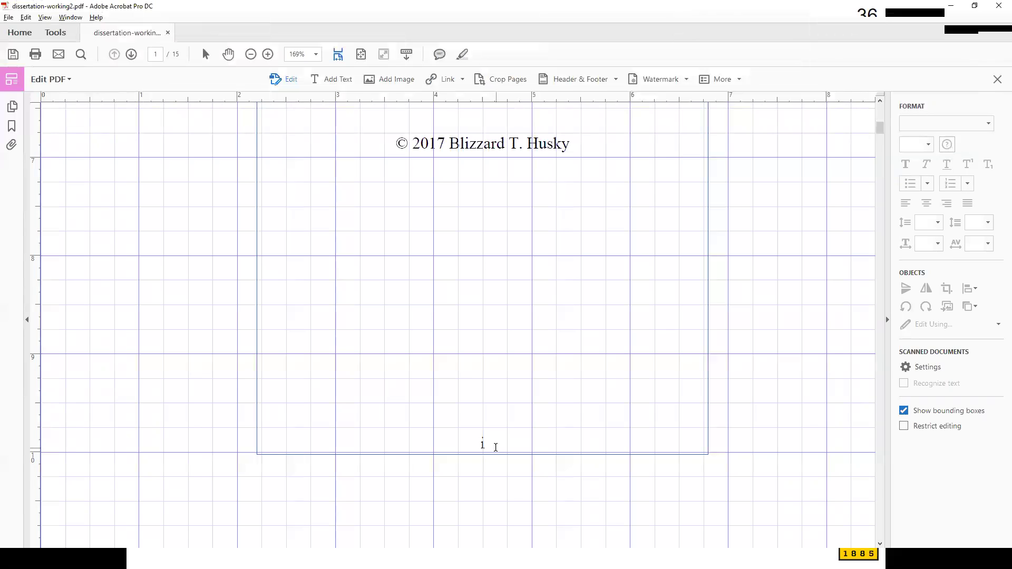
click(495, 447)
key(BackSpace)
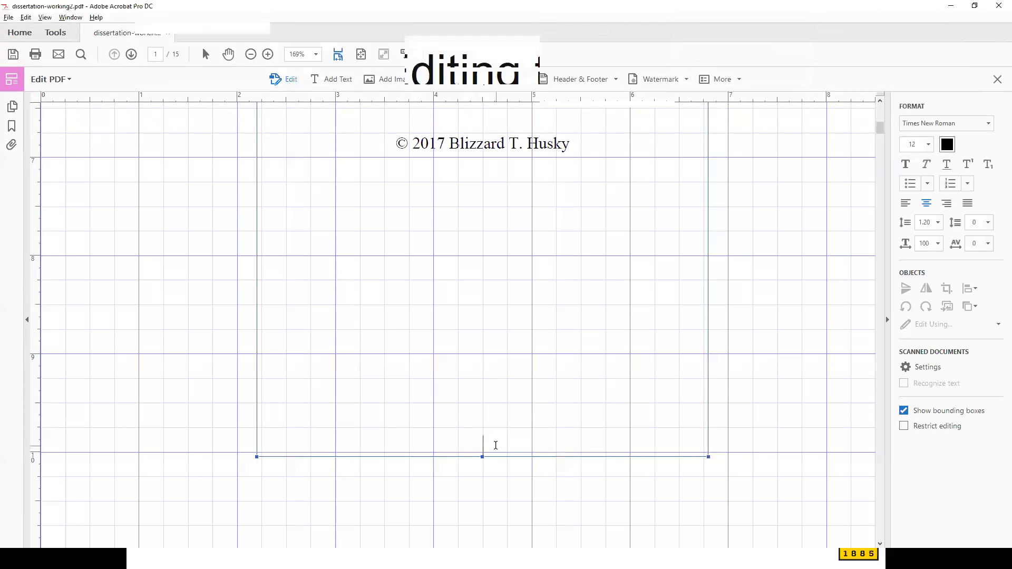
Step: Delete the page number ii from the bottom of the approval page
scroll(495, 445, down, 1)
scroll(507, 421, down, 15)
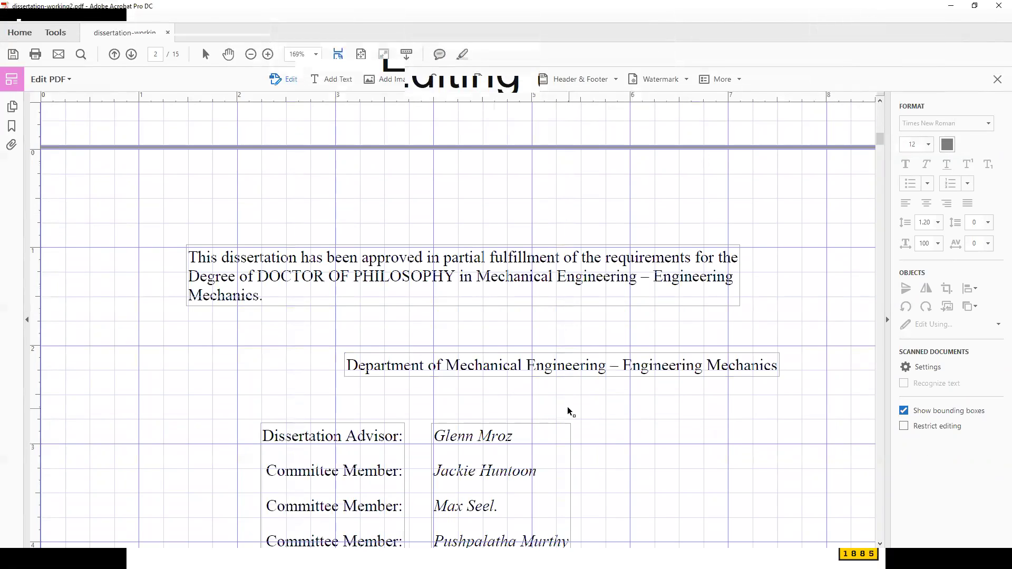
scroll(566, 407, down, 1)
scroll(568, 407, down, 12)
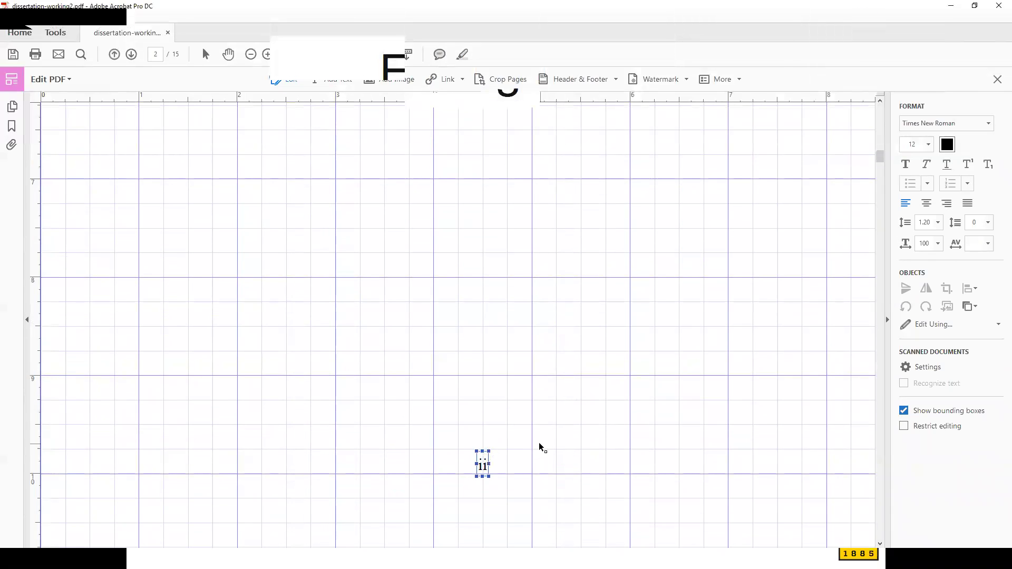
key(Delete)
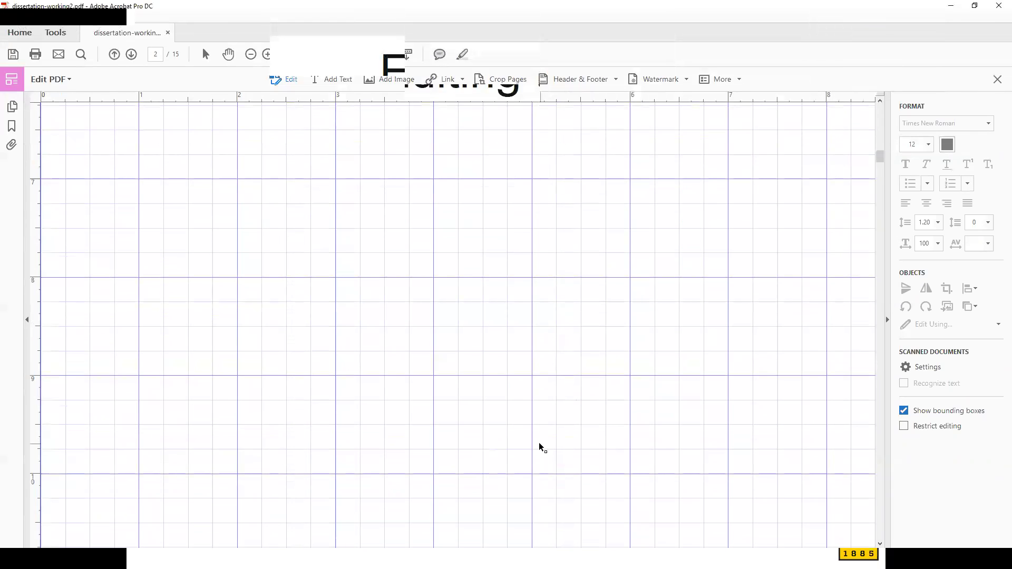
Step: Move the page number iii on the Table of Contents page up until the numeral sits just above the 10-inch gridline
click(361, 54)
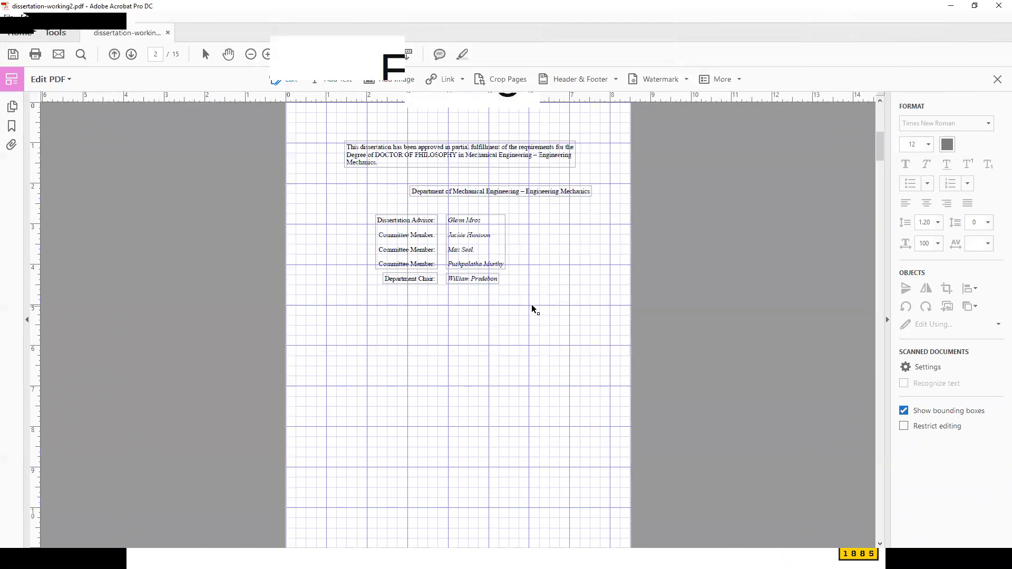
scroll(531, 304, down, 3)
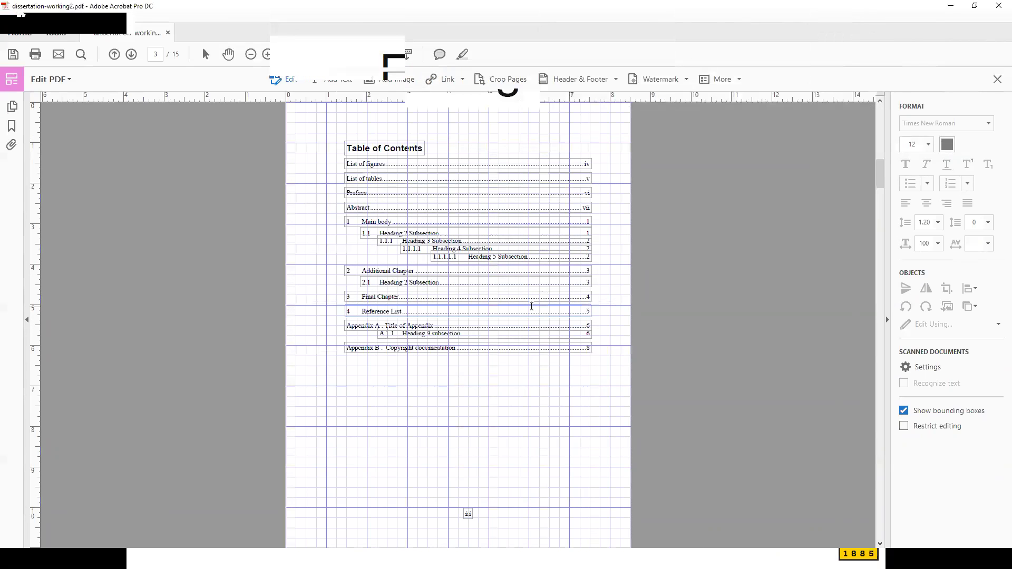
click(469, 512)
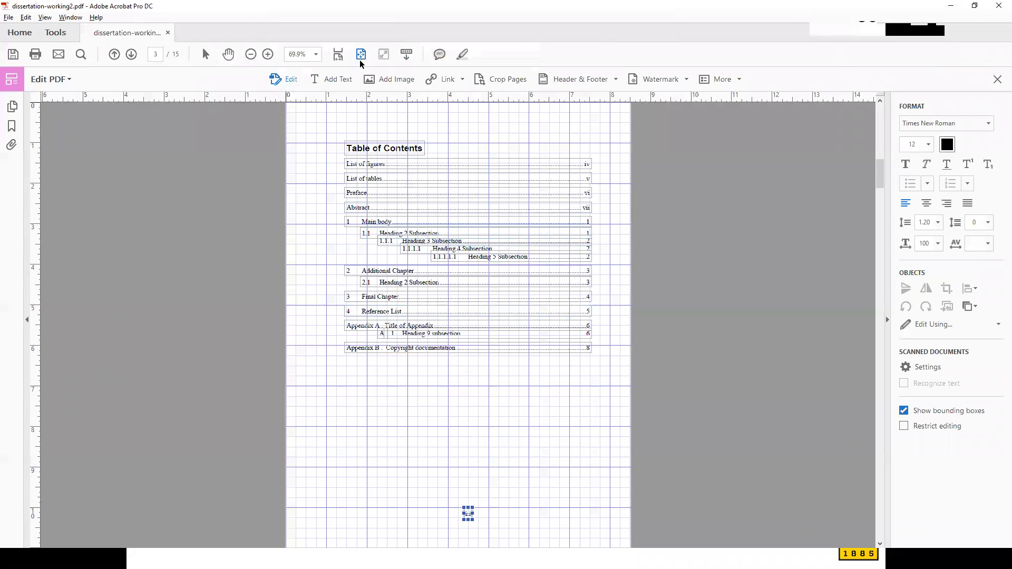
click(338, 54)
scroll(586, 501, down, 5)
scroll(587, 501, down, 5)
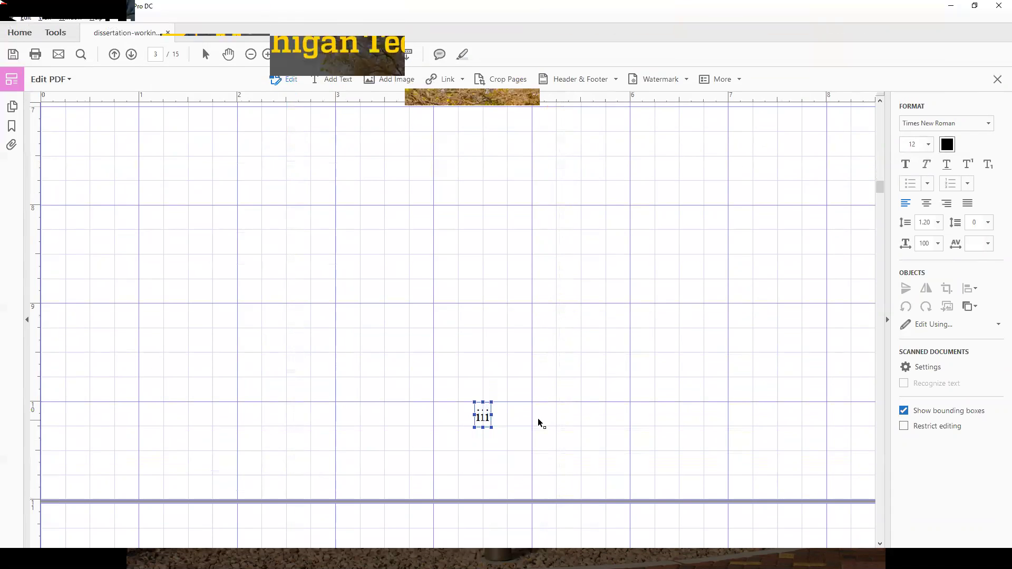
key(Up)
key(Up)
key(Up)
key(Up)
key(Up)
key(Up)
key(Up)
key(Up)
key(Up)
key(Up)
key(Up)
key(Up)
key(Up)
key(Up)
key(Up)
key(Up)
key(Up)
key(Up)
key(Up)
key(Up)
key(Up)
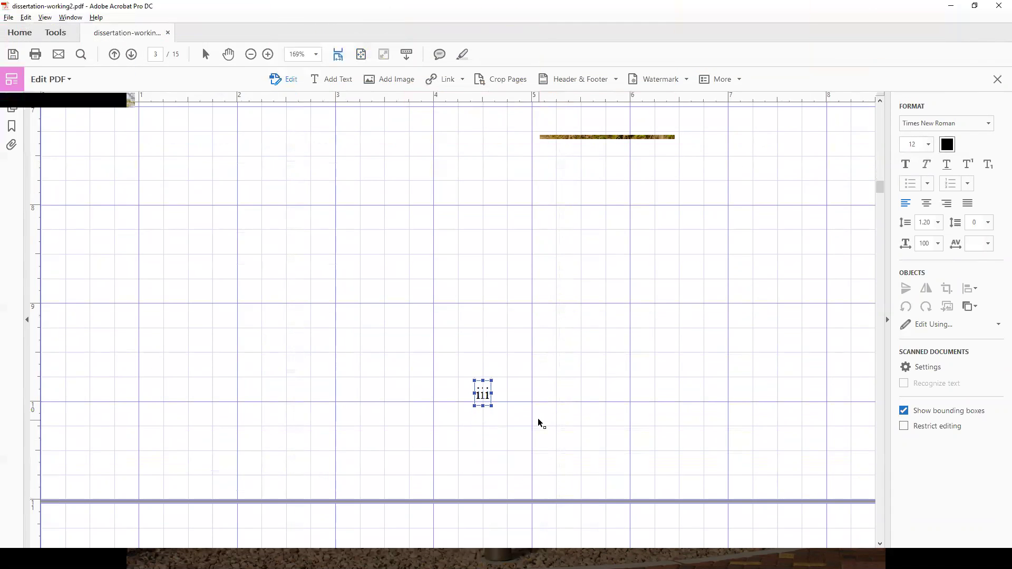
click(542, 406)
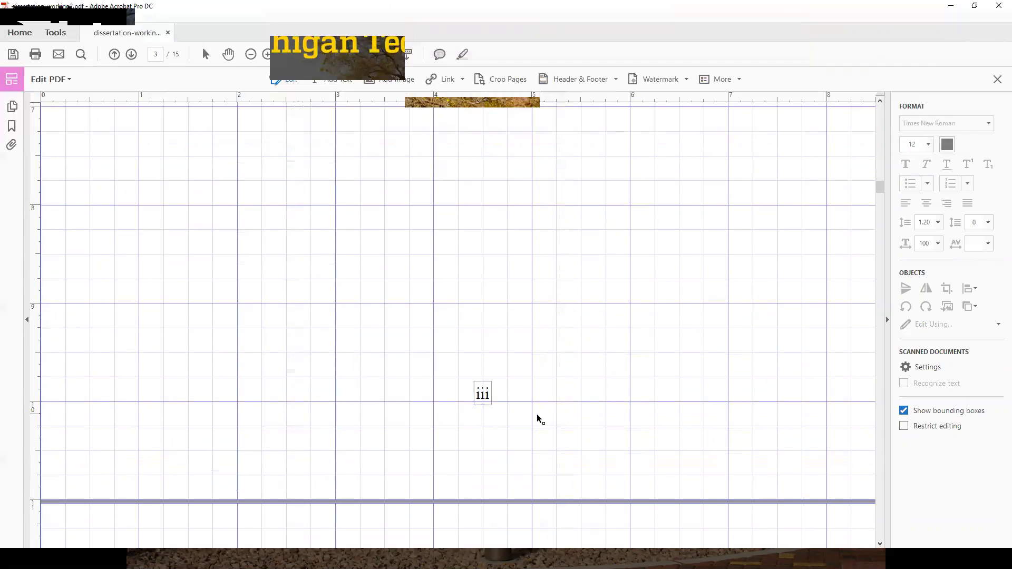
Step: Move the page number on the List of tables page up until it sits just above the 10-inch gridline
scroll(537, 413, down, 5)
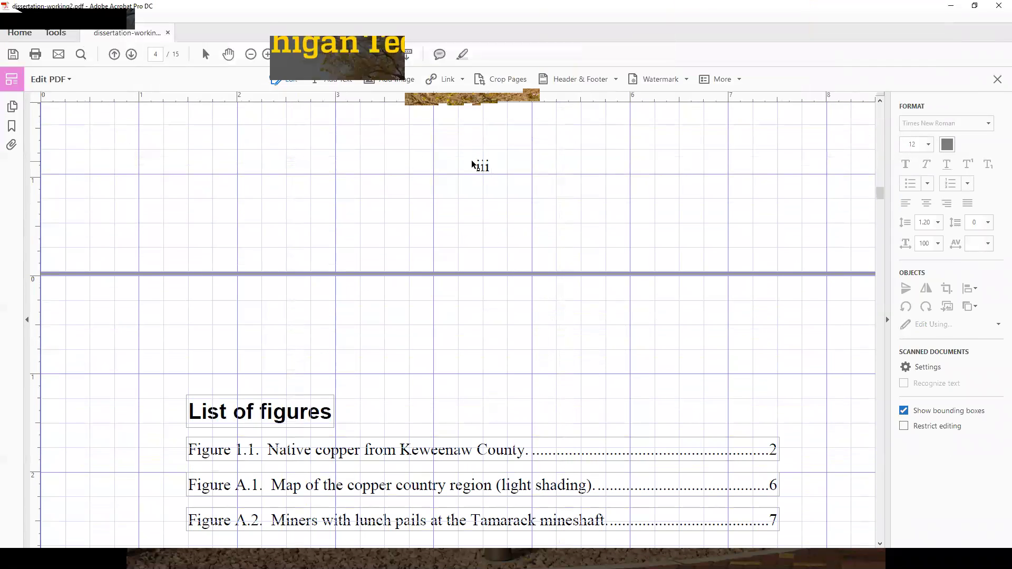
click(363, 53)
scroll(505, 454, down, 3)
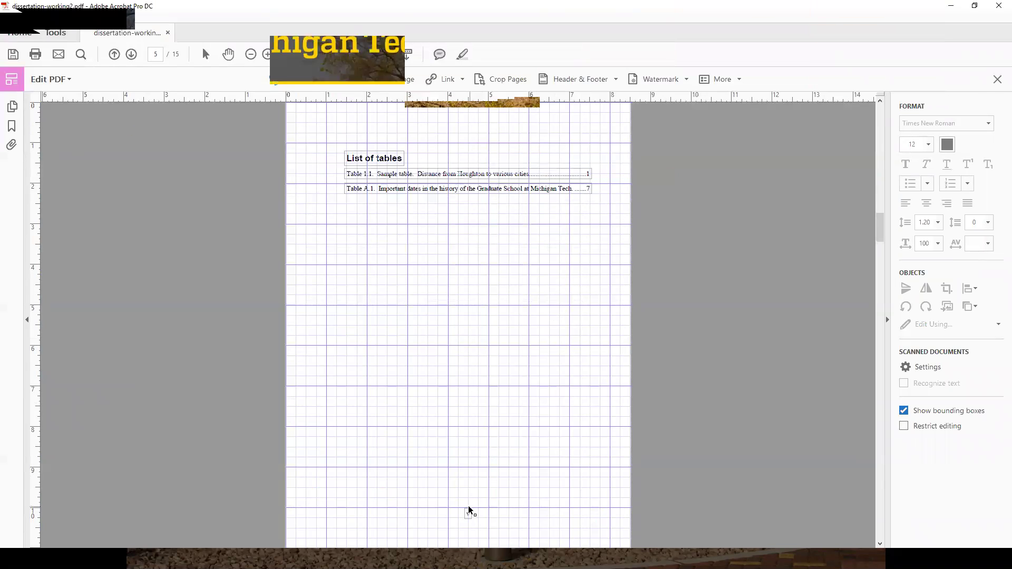
click(468, 512)
key(Up)
key(Up)
key(Up)
key(Up)
key(Up)
key(Up)
key(Up)
key(Up)
key(Up)
key(Up)
key(Up)
key(Up)
key(Up)
key(Up)
key(Up)
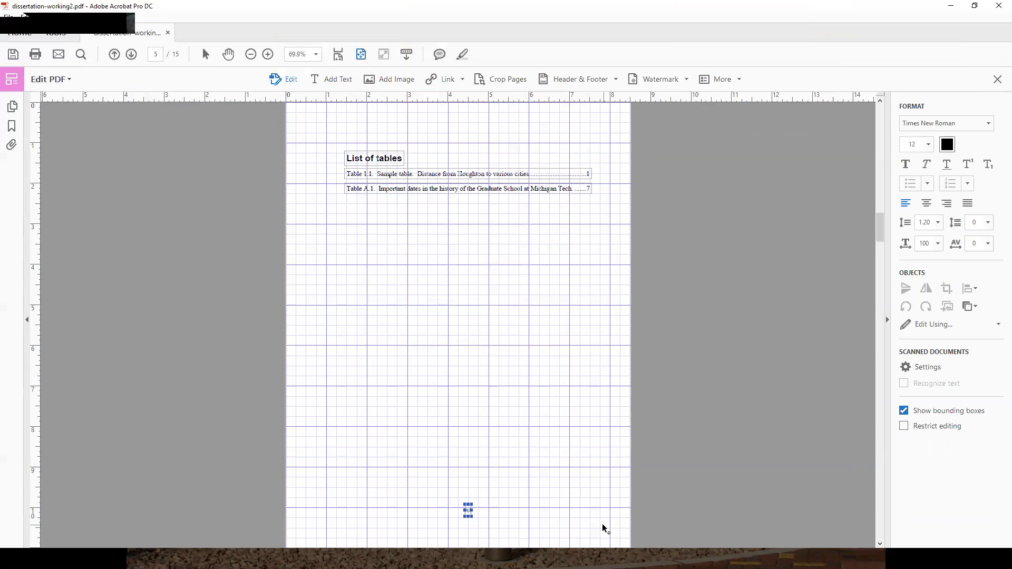
key(Up)
key(Up)
key(Up)
key(Up)
key(Up)
key(Up)
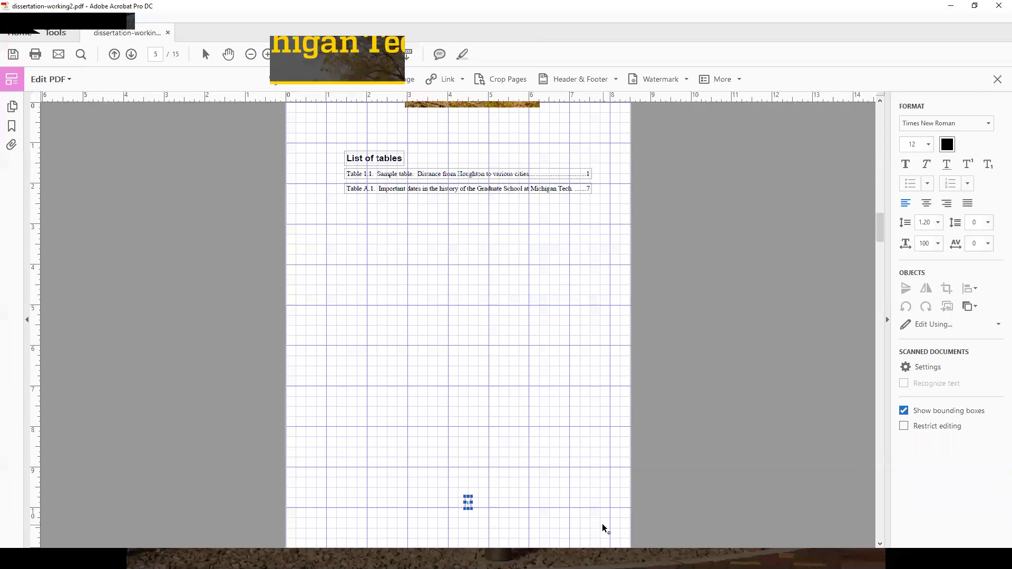
Step: Move the page number vi on the Preface page up until it sits just above the 10-inch gridline
scroll(602, 527, down, 3)
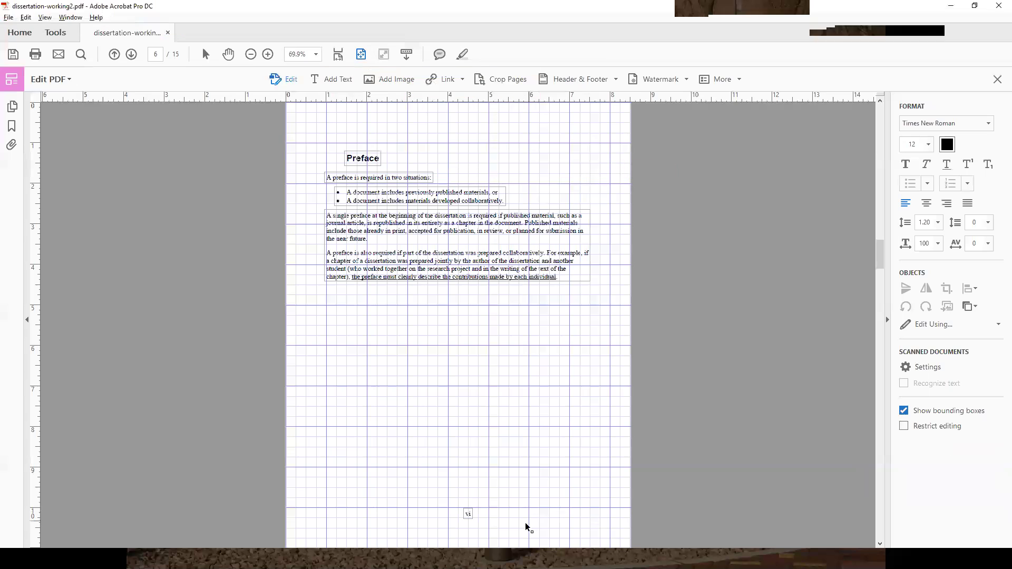
click(468, 510)
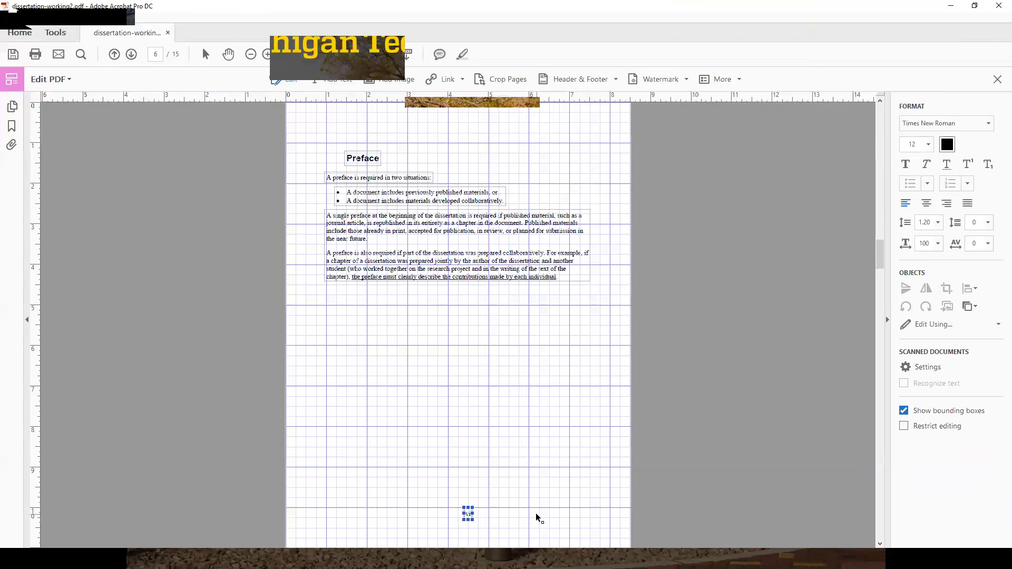
key(Up)
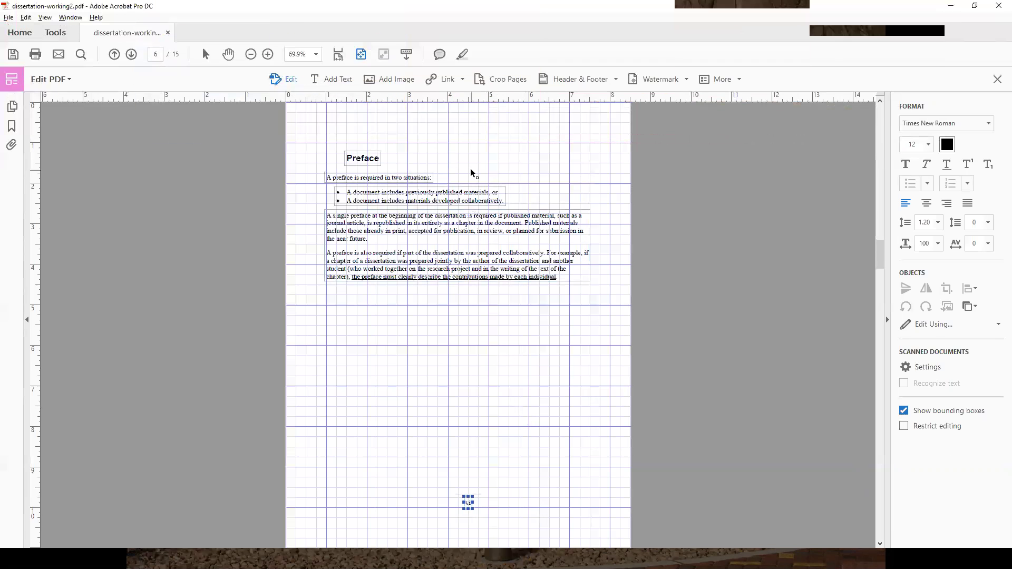
Step: Shift the line "A preface is required in two situations:" right until its left edge lies at about 1.75 inches
click(333, 55)
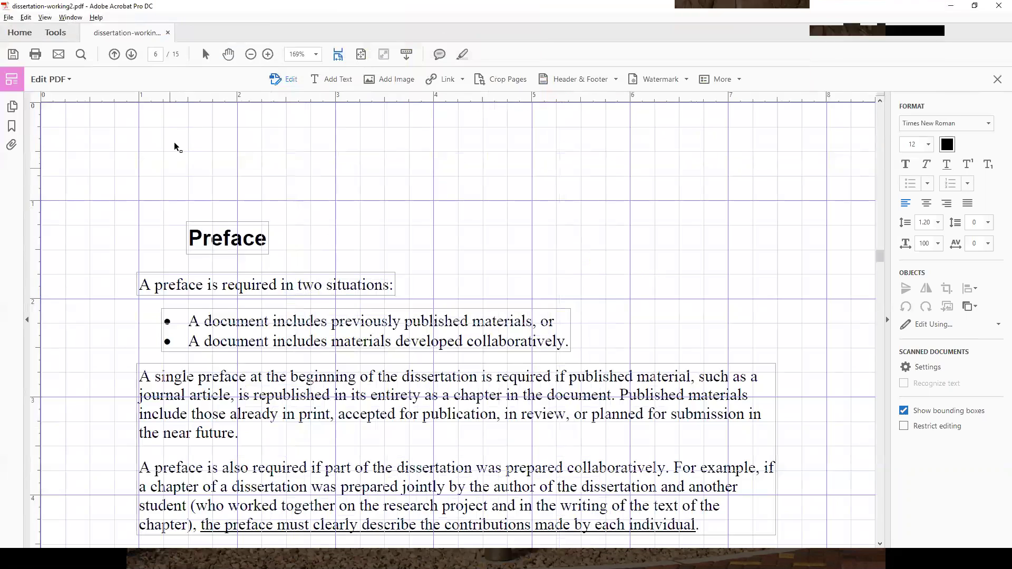
drag(211, 271, 215, 272)
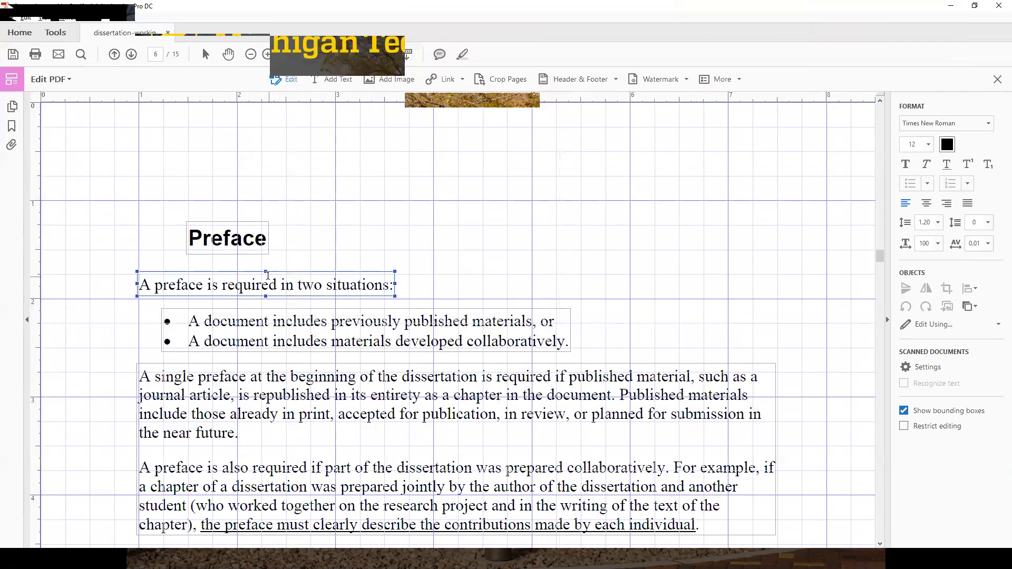
key(Right)
key(Right)
key(Right)
key(Right)
key(Right)
key(Right)
key(Right)
key(Right)
key(Right)
key(Right)
key(Right)
key(Right)
key(Right)
key(Right)
key(Right)
key(Right)
key(Right)
key(Right)
key(Right)
key(Right)
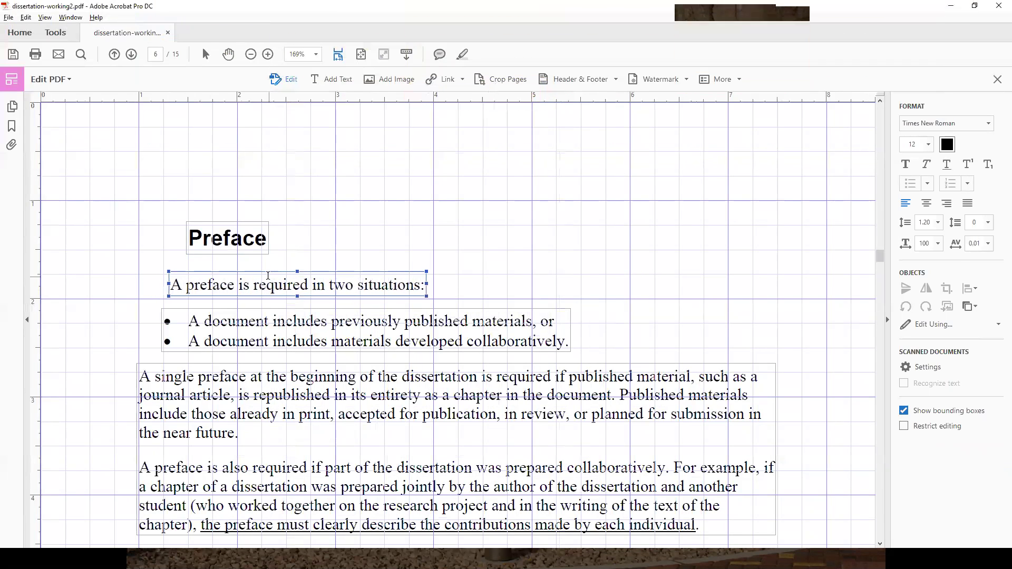
key(Right)
key(Right)
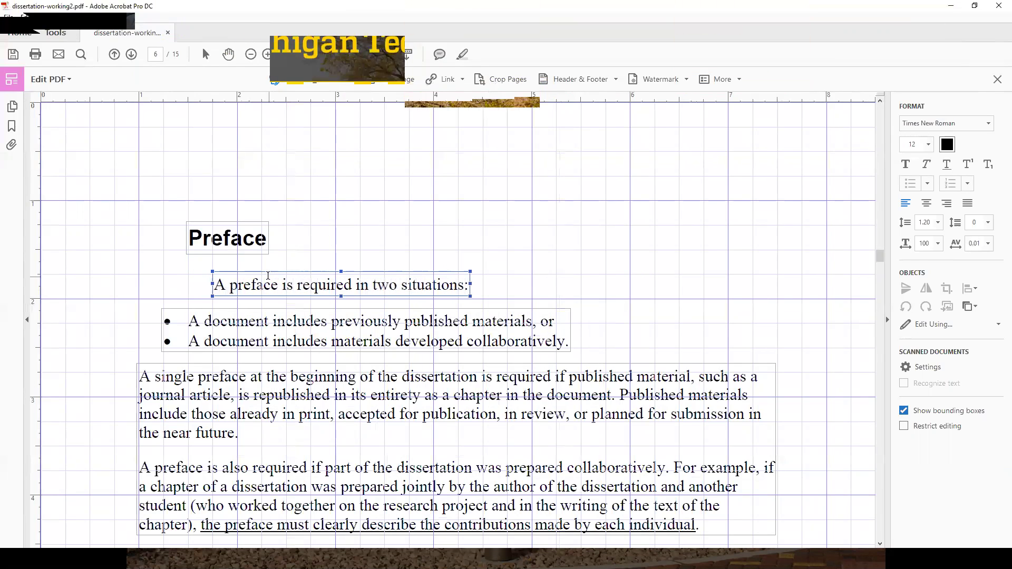
Step: Shift the Preface's two-item bulleted list right until its left edge lines up with the 2-inch gridline
click(273, 307)
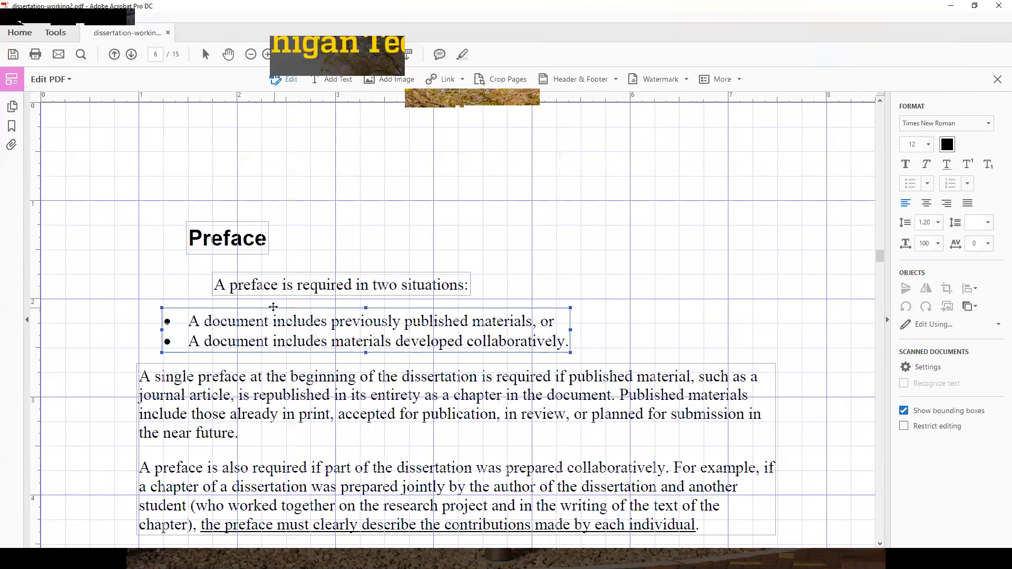
key(Right)
key(Right)
key(Right)
key(Right)
key(Right)
key(Right)
key(Right)
key(Right)
key(Right)
key(Right)
key(Right)
key(Right)
key(Right)
key(Right)
key(Right)
key(Right)
key(Right)
key(Right)
key(Right)
key(Right)
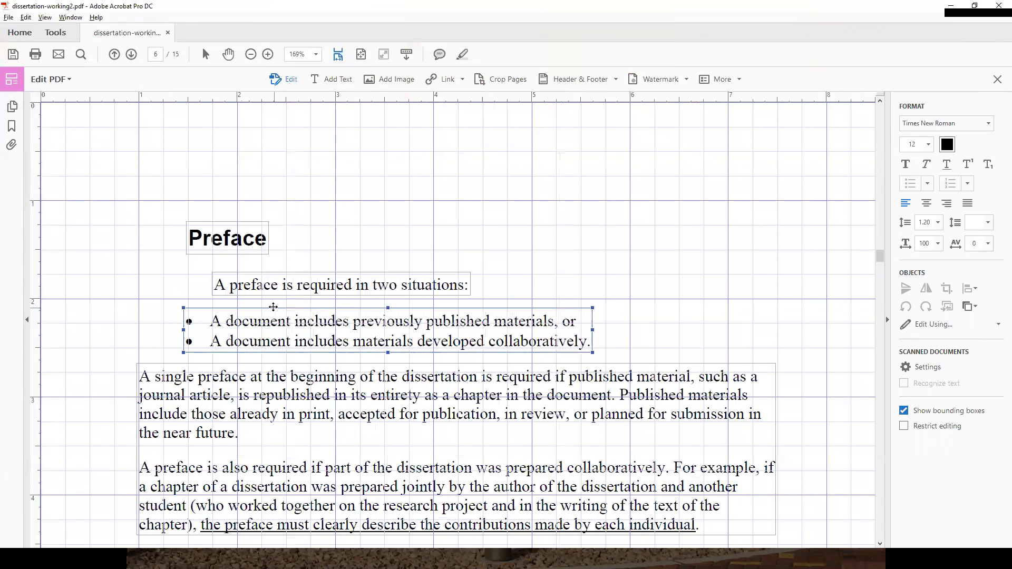
key(Right)
key(Right)
key(Right)
key(Right)
key(Right)
key(Right)
key(Right)
key(Right)
key(Right)
key(Right)
key(Right)
key(Right)
key(Right)
key(Right)
key(Right)
key(Right)
key(Right)
key(Right)
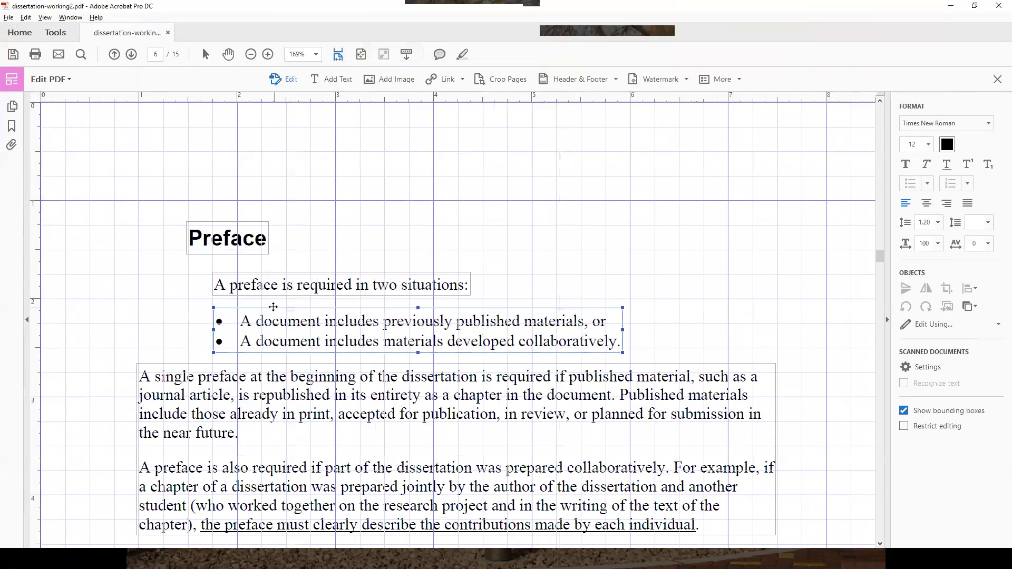
key(Right)
key(Right)
key(Right)
key(Right)
key(Right)
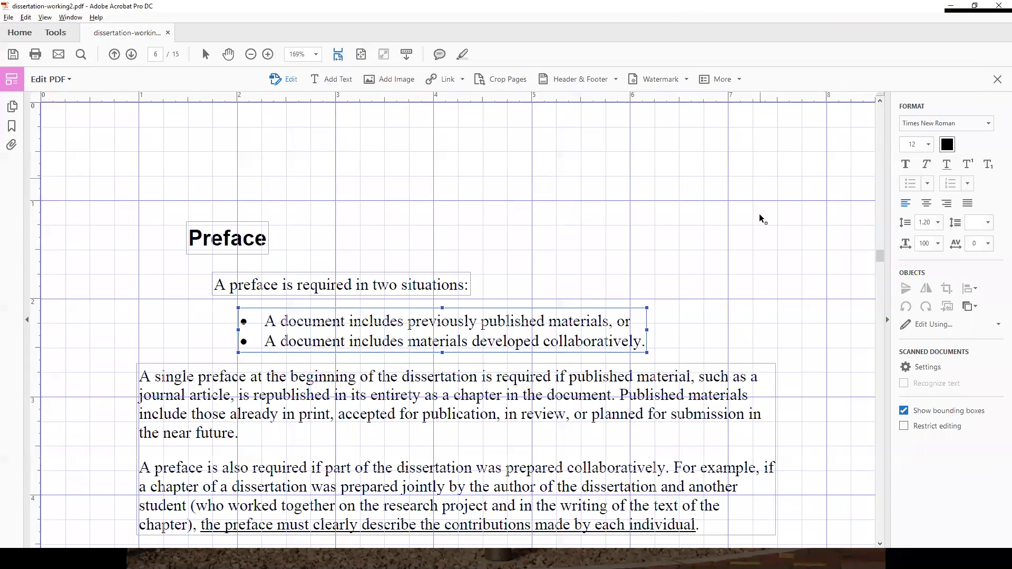
Step: Narrow the Preface's body paragraph block from its left side so the text starts at the 1.5-inch margin
scroll(530, 304, down, 3)
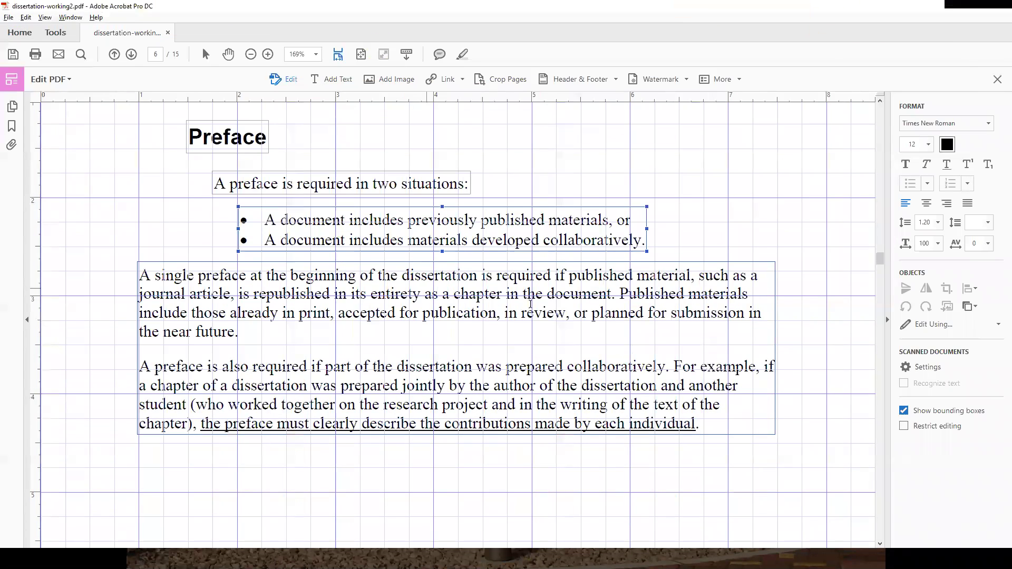
click(136, 350)
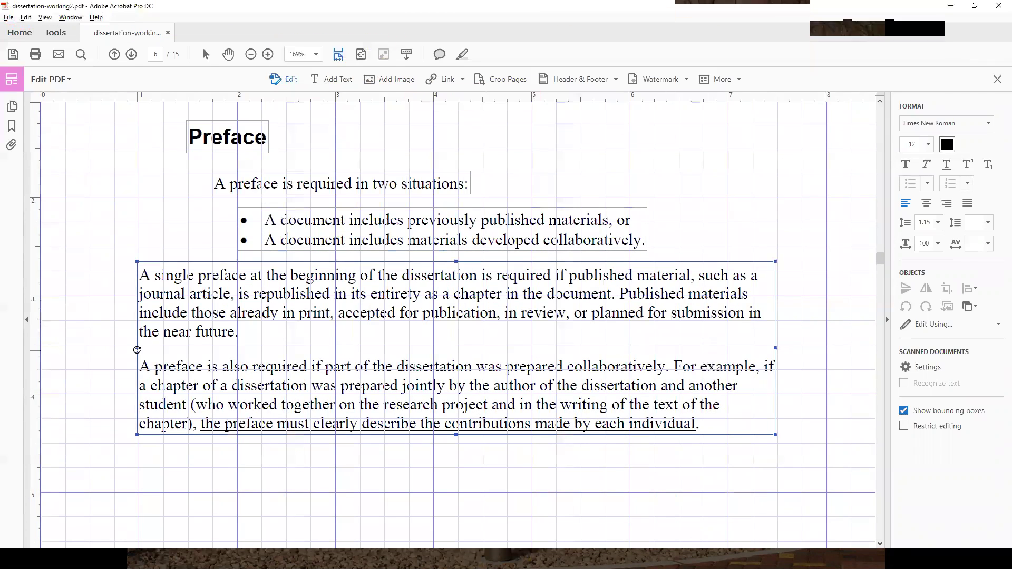
drag(138, 346, 187, 345)
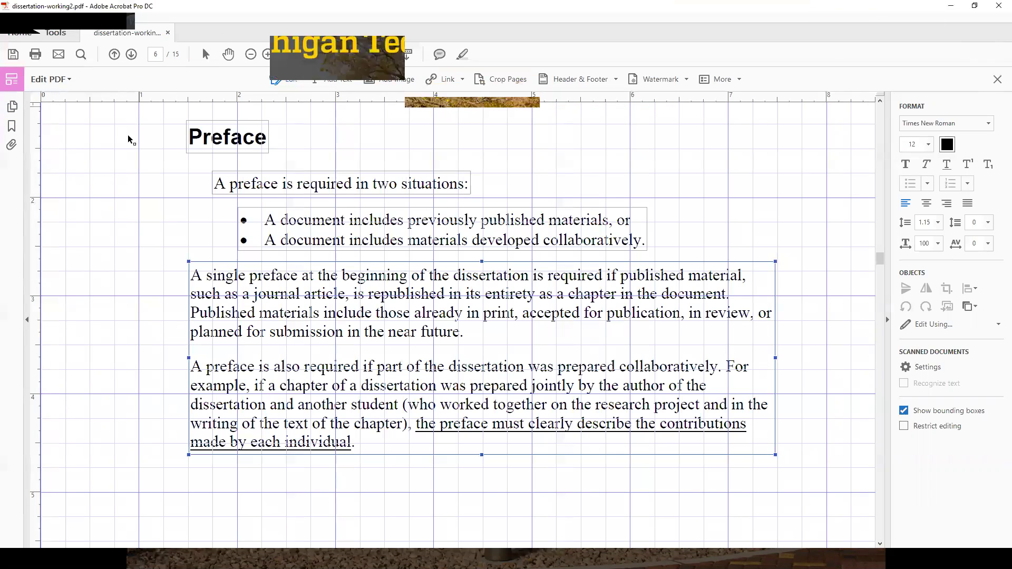
Step: Narrow the Abstract text block on page vii from its left side so the text starts at the 1.5-inch margin
click(364, 52)
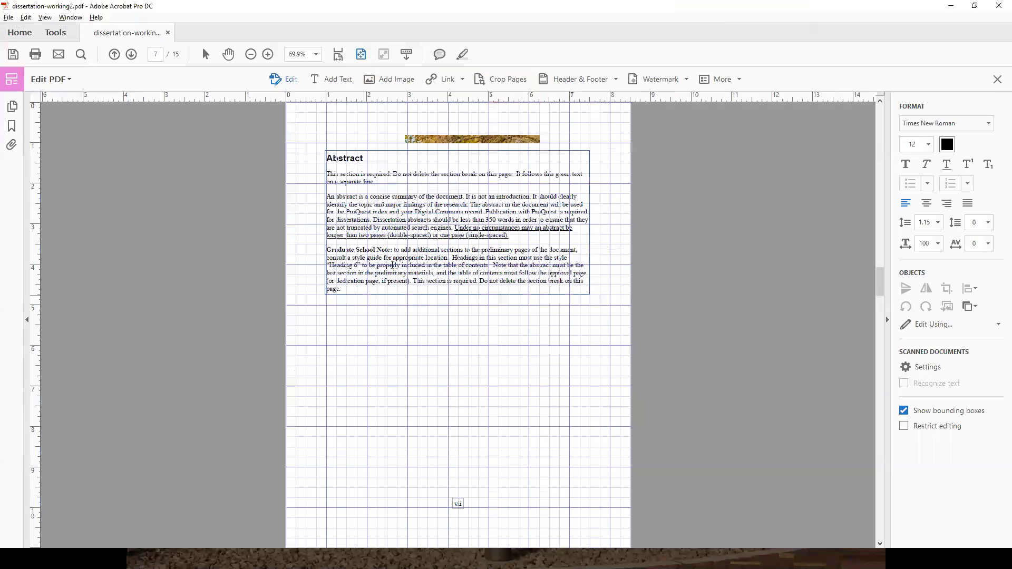
click(376, 150)
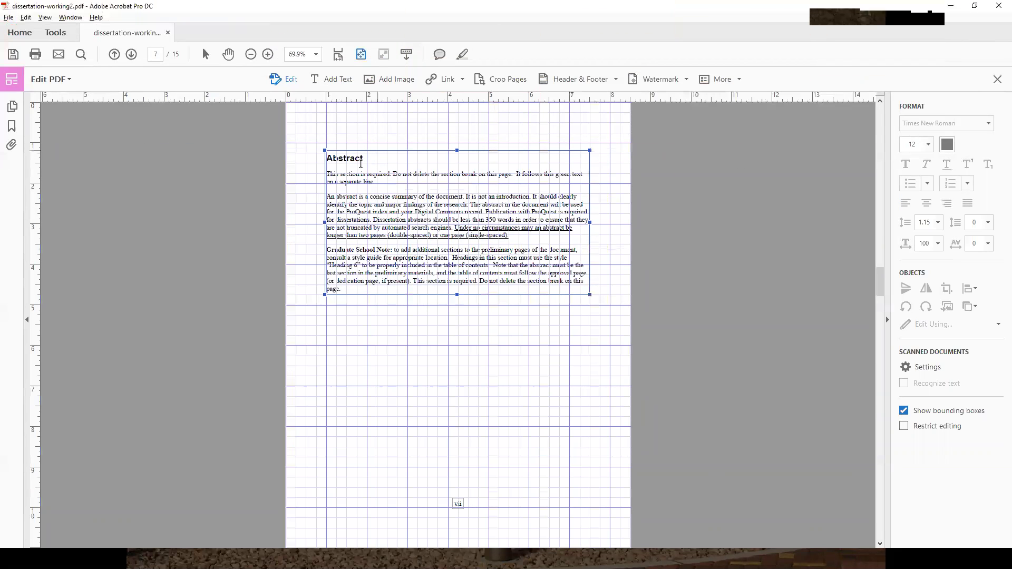
drag(324, 222, 346, 217)
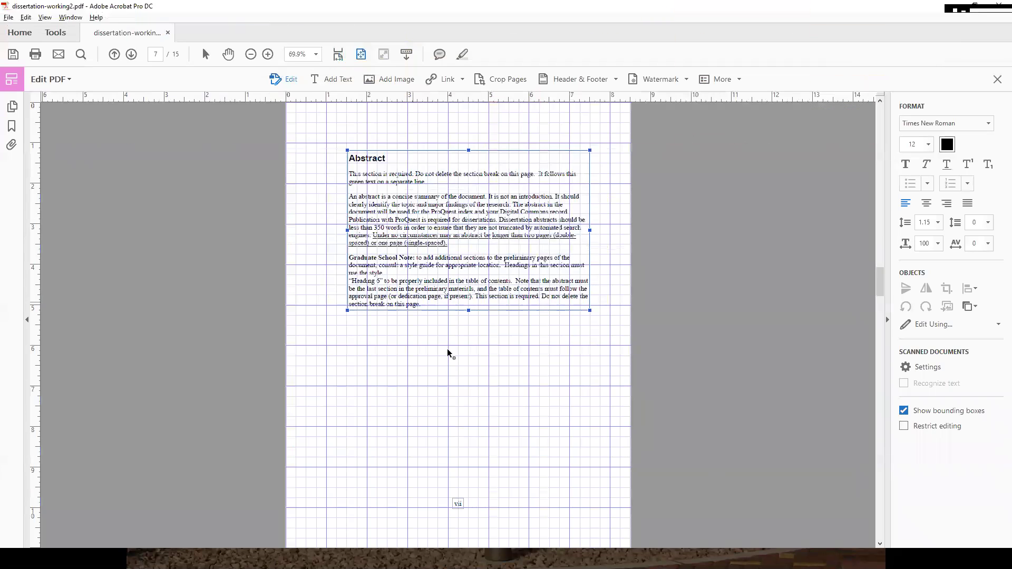
click(455, 359)
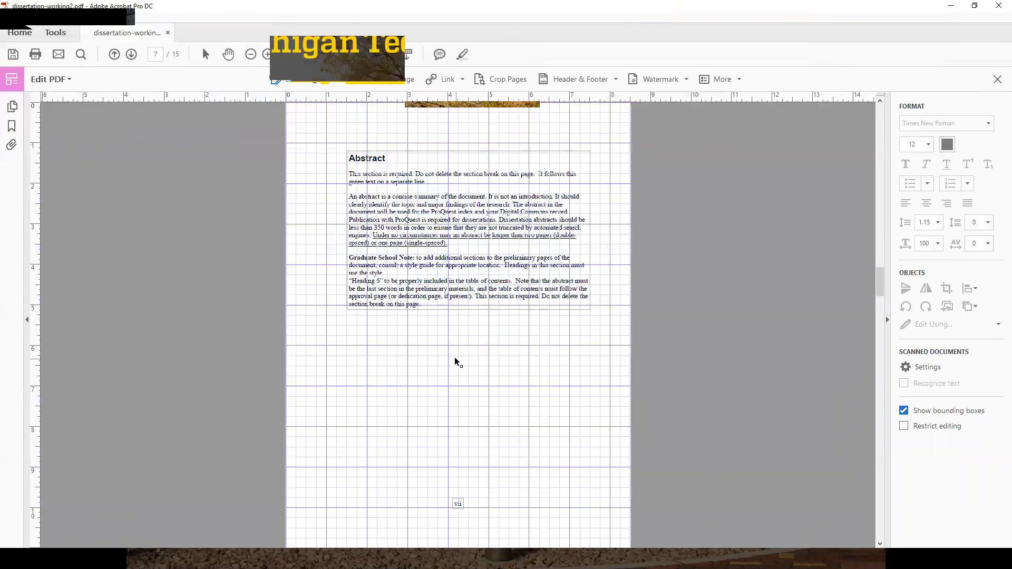
Step: Shift the whole of Table 1.1, text and borders, right until its left border lies just inside the 1.5-inch gridline
scroll(454, 356, down, 3)
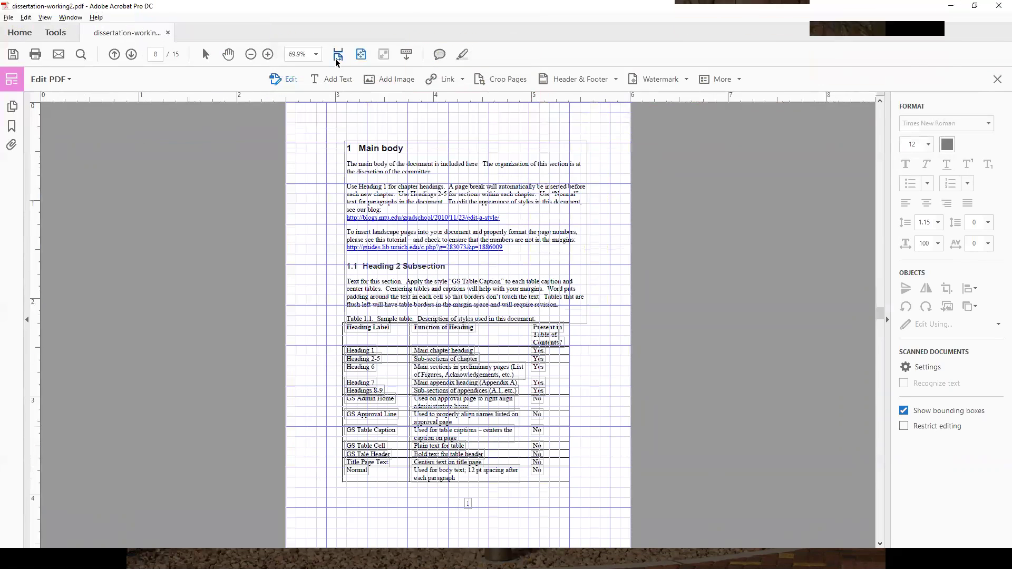
scroll(345, 247, up, 3)
scroll(348, 262, down, 3)
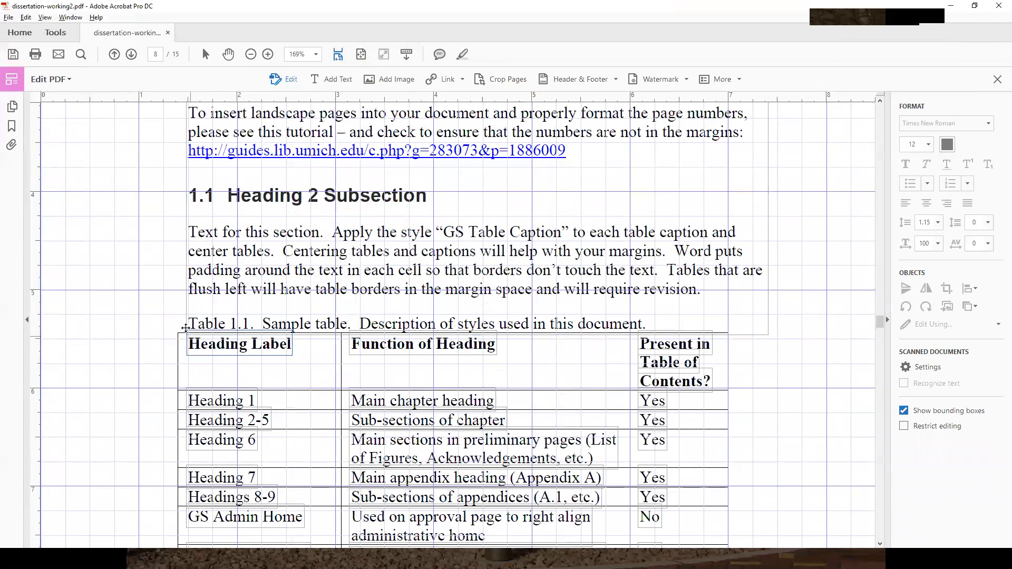
scroll(155, 376, down, 3)
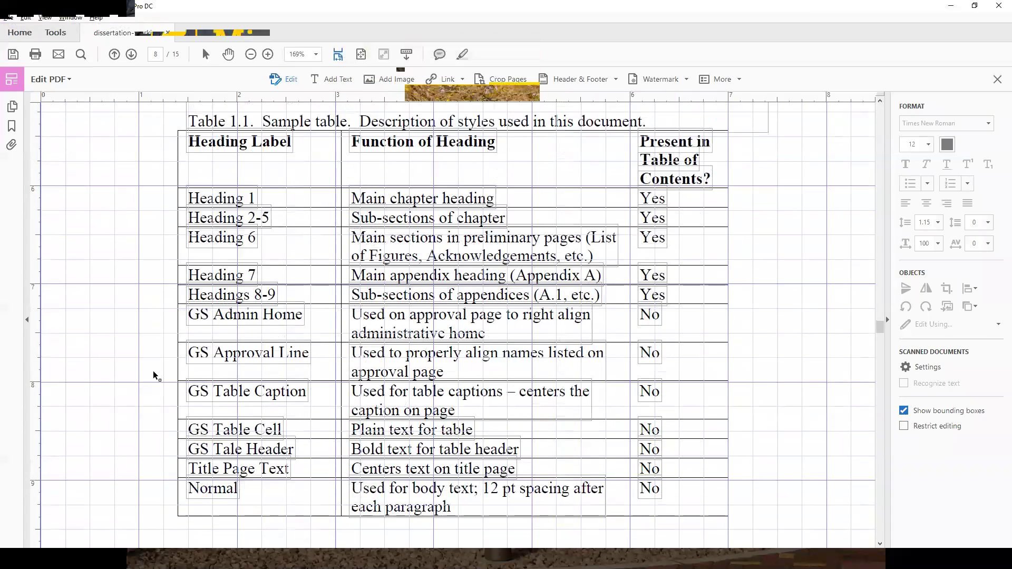
drag(159, 503, 749, 101)
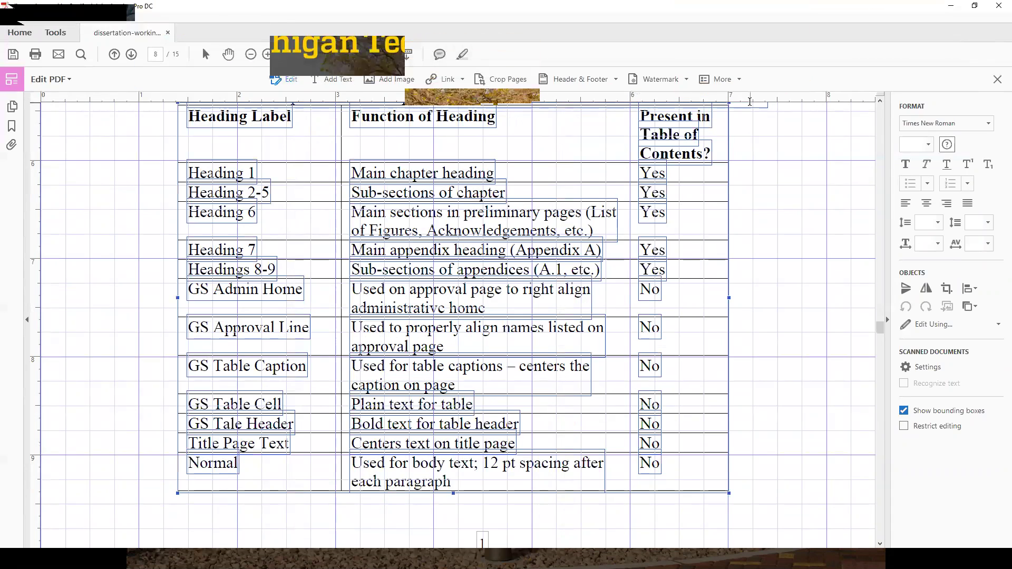
key(Right)
key(Right)
key(Right)
key(Right)
key(Right)
key(Right)
key(Right)
key(Right)
key(Right)
key(Right)
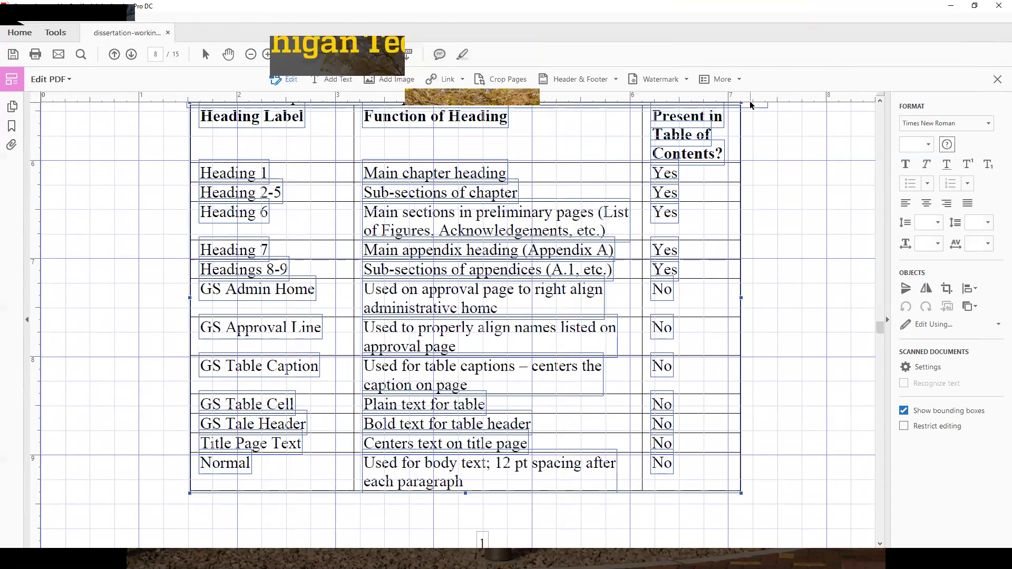
click(784, 198)
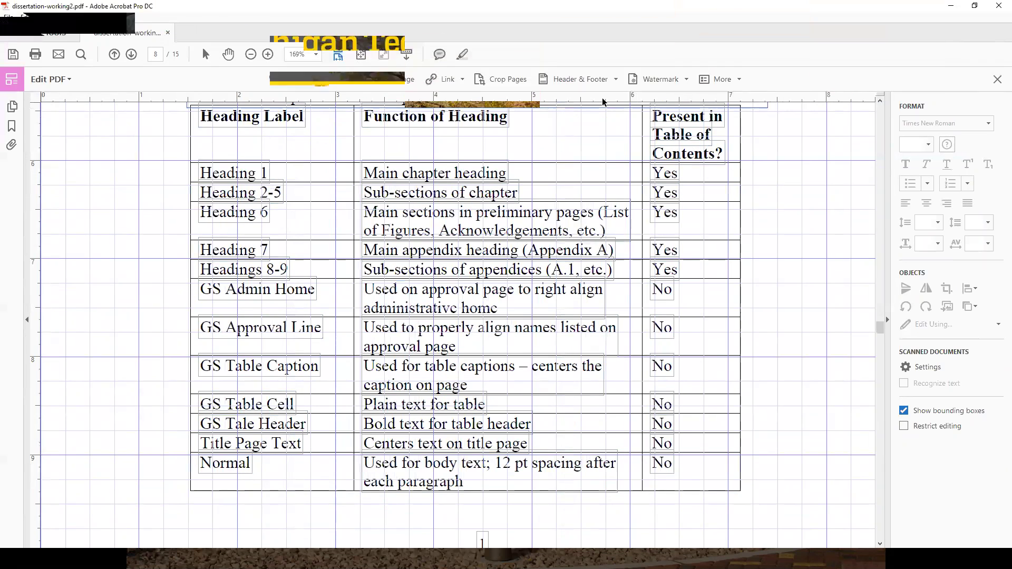
Step: Move the Copper Country map with its caption and subsection text on the Appendix A page up until its top edge meets the 3-inch gridline
click(361, 54)
scroll(462, 210, down, 3)
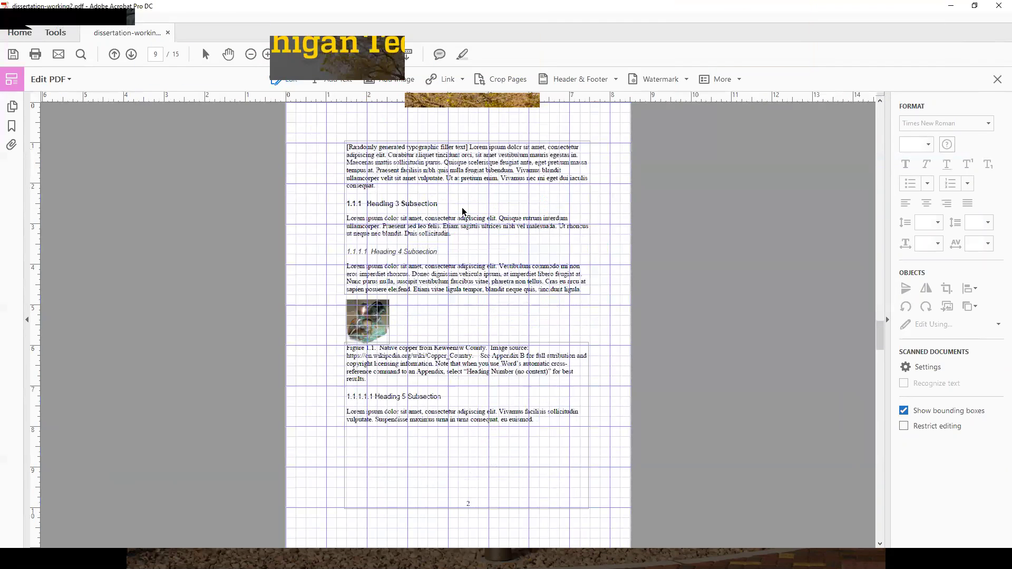
scroll(462, 211, down, 3)
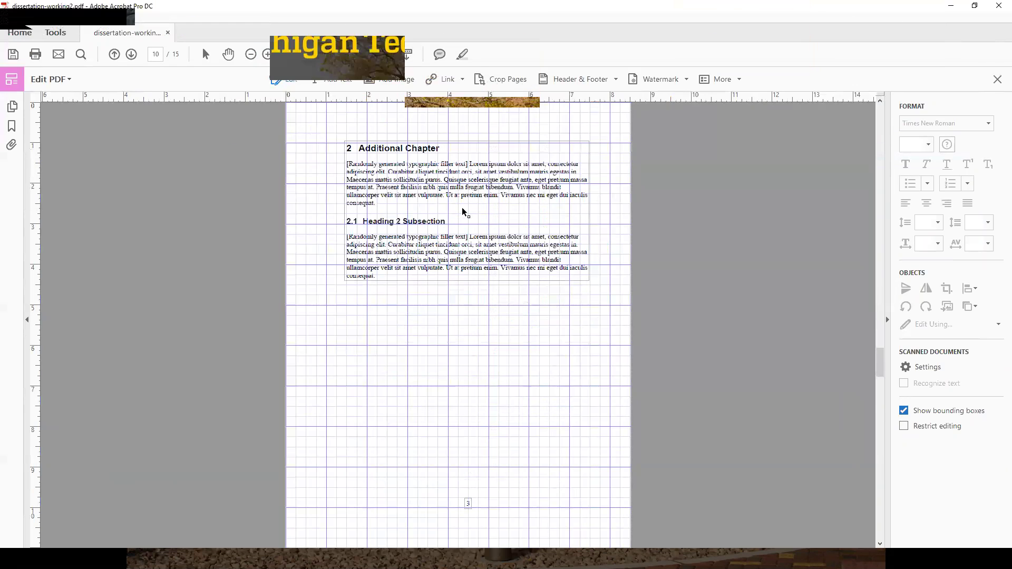
scroll(463, 211, down, 3)
scroll(462, 211, down, 6)
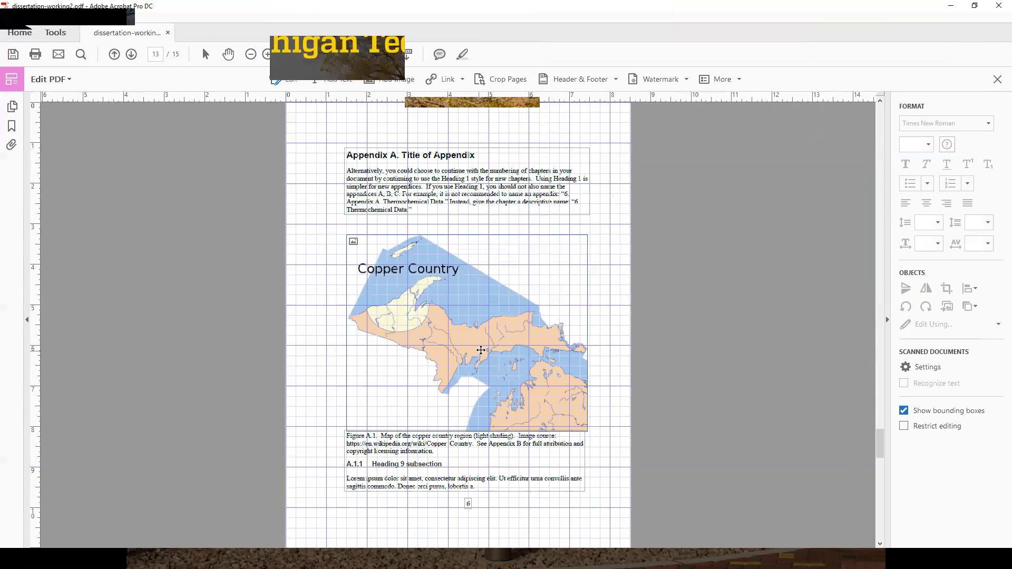
drag(323, 226, 606, 496)
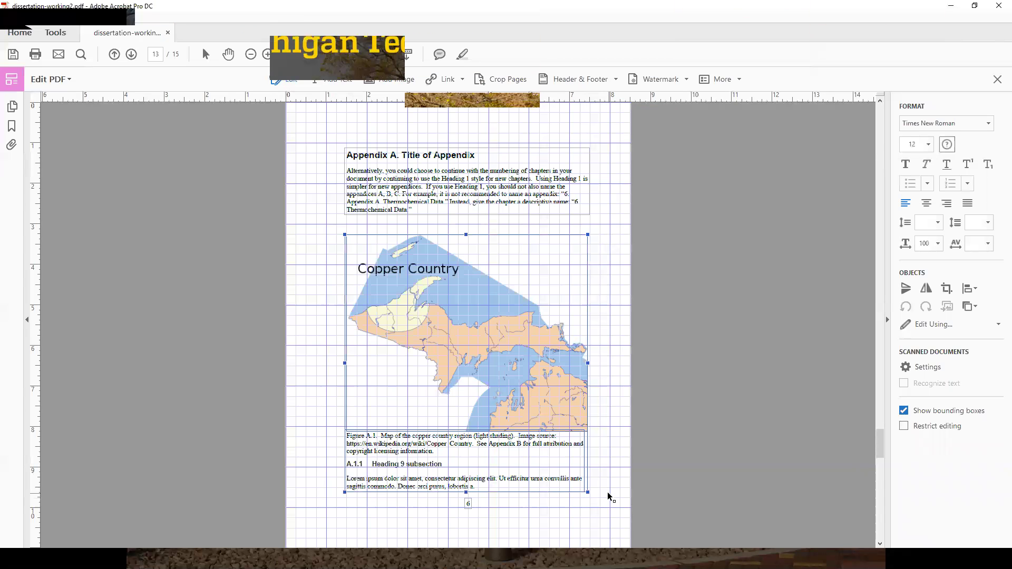
key(Up)
key(Up)
key(Up)
key(Up)
key(Up)
key(Up)
key(Up)
key(Up)
key(Up)
key(Up)
key(Up)
key(Up)
key(Up)
key(Up)
key(Up)
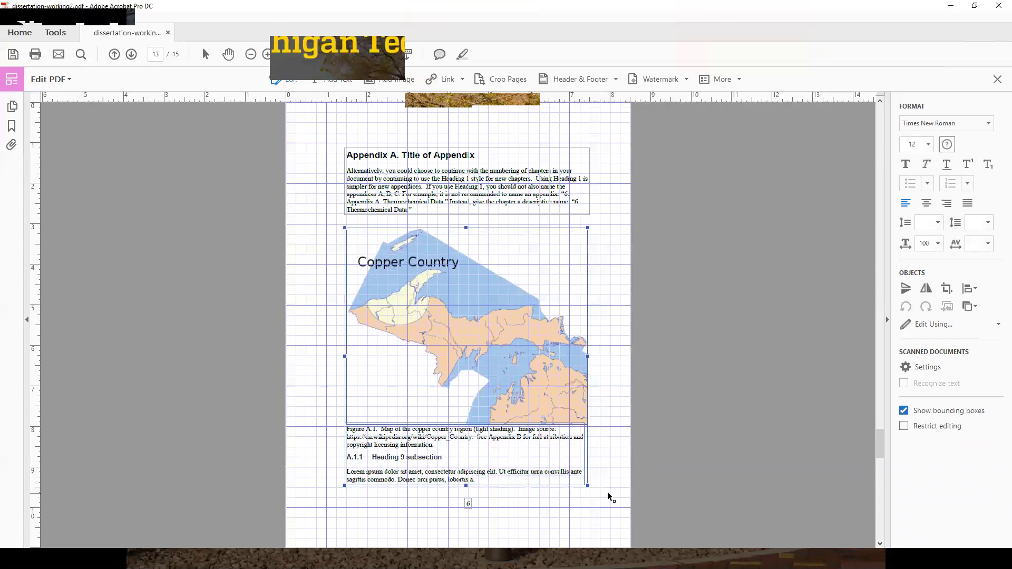
key(Up)
key(Up)
key(Up)
key(Up)
key(Up)
key(Up)
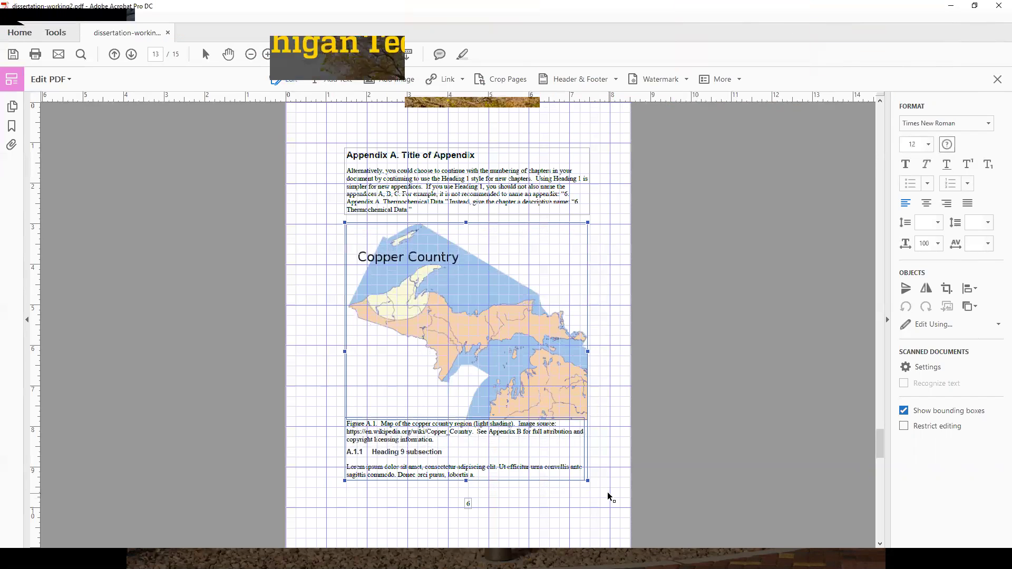
click(608, 493)
Step: Add a separate line reading WORD below the dissertation title on the title page, with blank space between them
scroll(607, 491, down, 1)
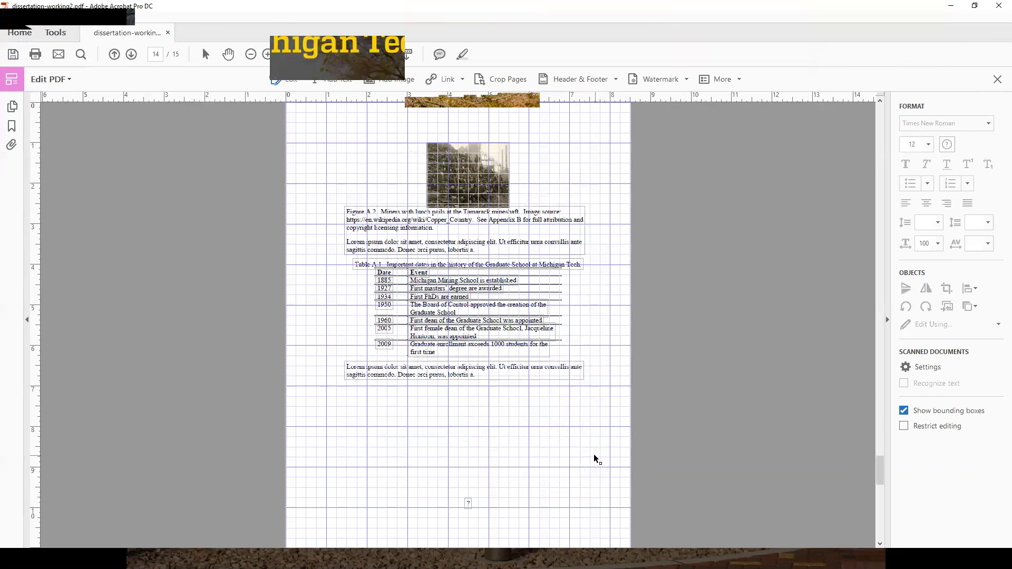
scroll(593, 453, down, 1)
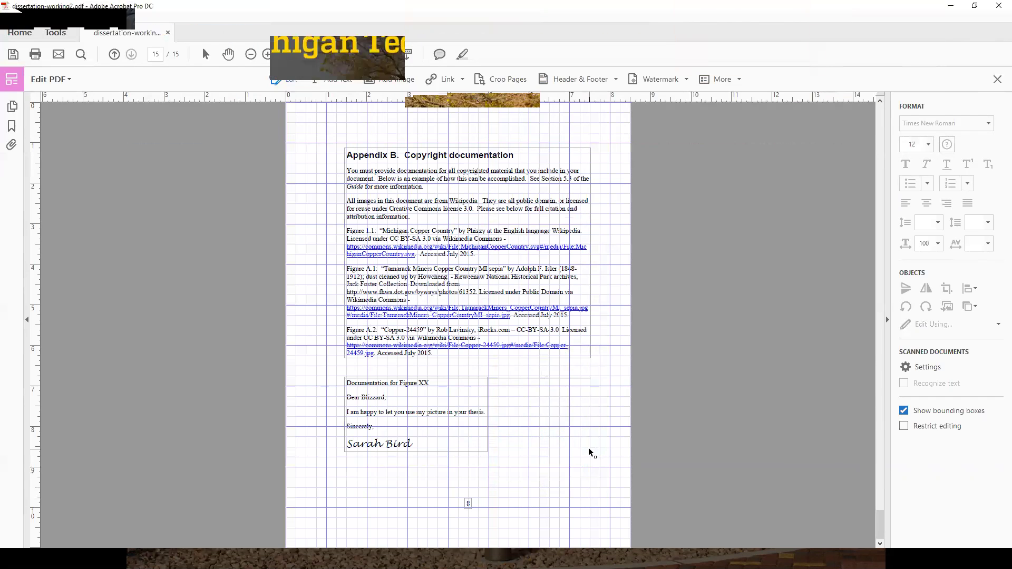
scroll(590, 449, up, 14)
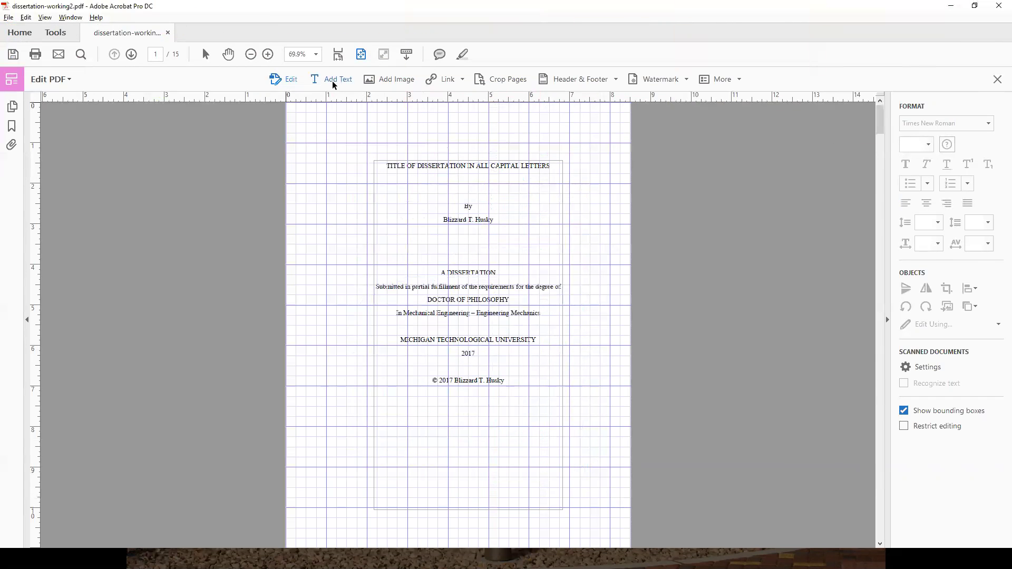
click(338, 54)
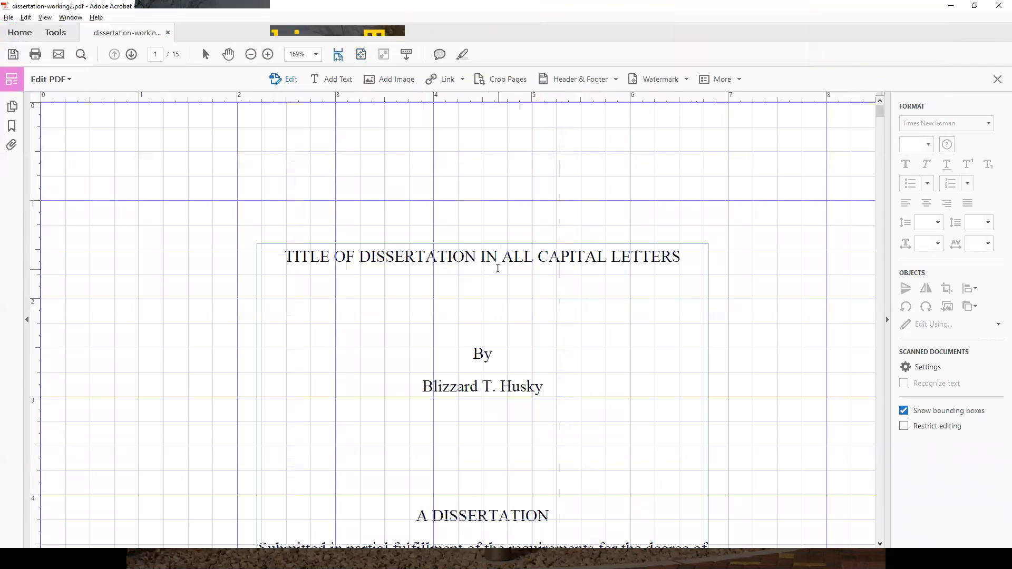
click(686, 258)
key(Return)
key(Return)
key(Return)
key(Return)
text(WORD)
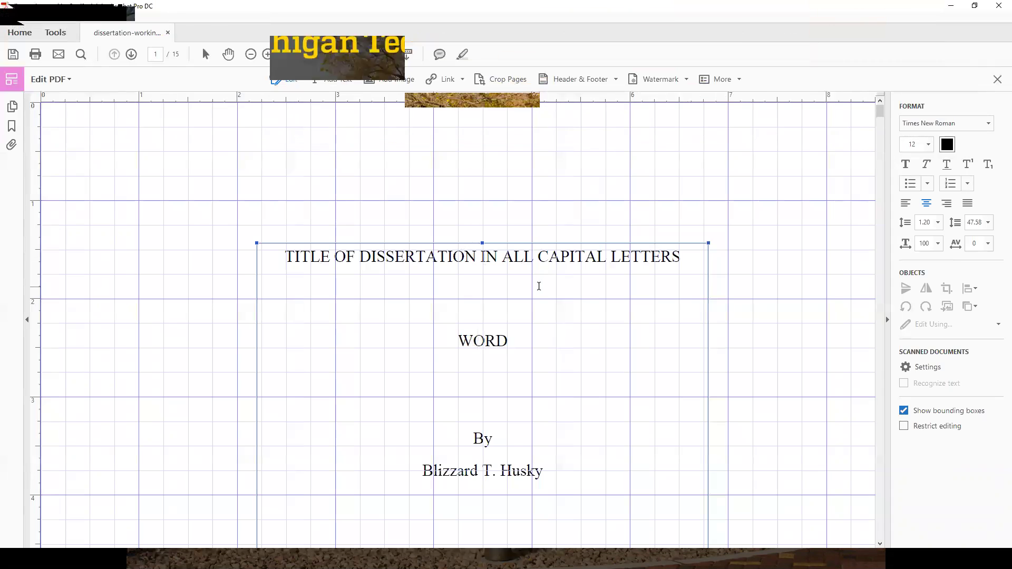
Step: Replace the word TITLE in the dissertation title with ANOTHER
drag(289, 256, 326, 255)
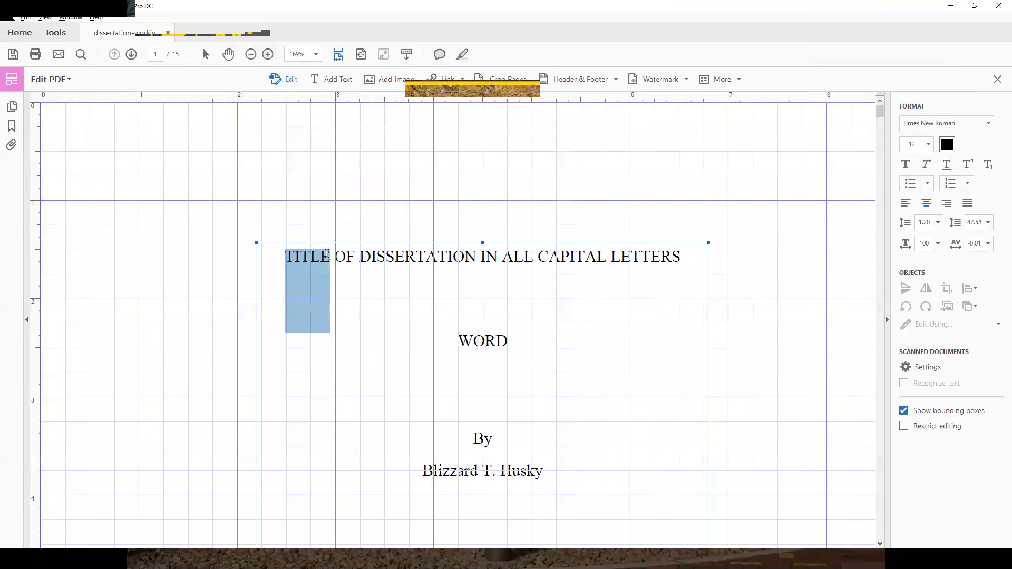
text(ANOHTER)
key(BackSpace)
key(BackSpace)
key(BackSpace)
key(BackSpace)
text(THER)
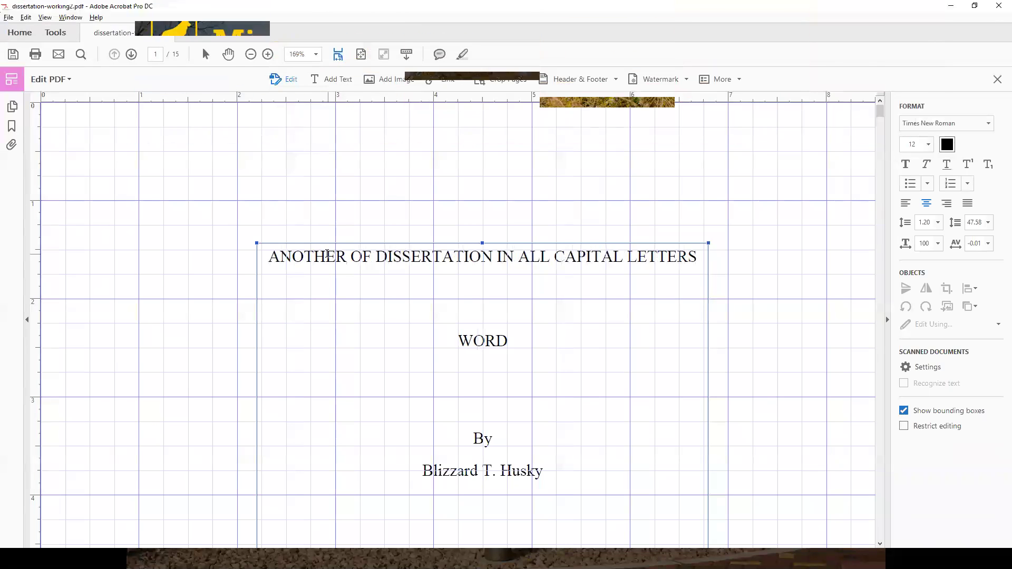
key(alt+Tab)
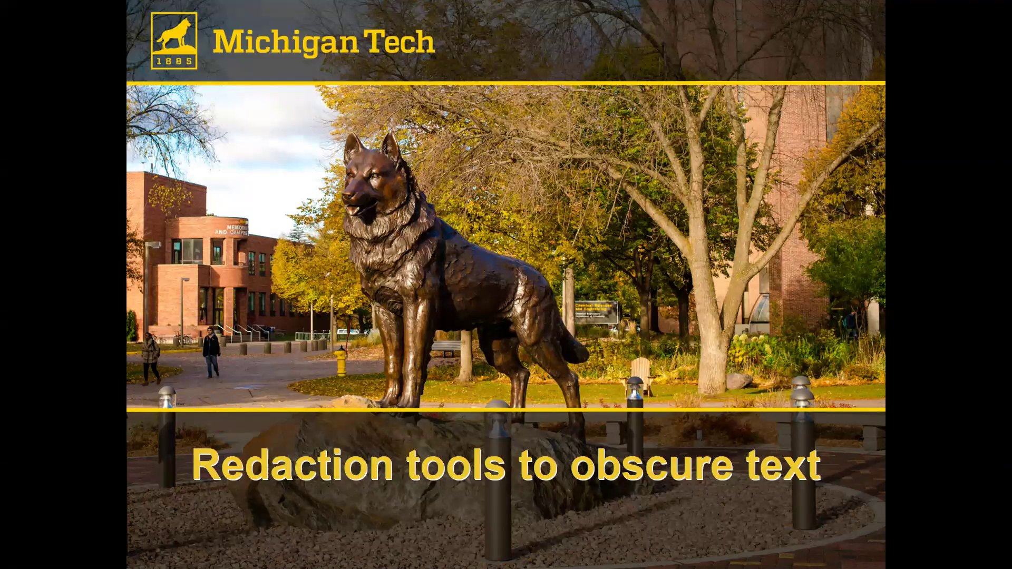
key(Right)
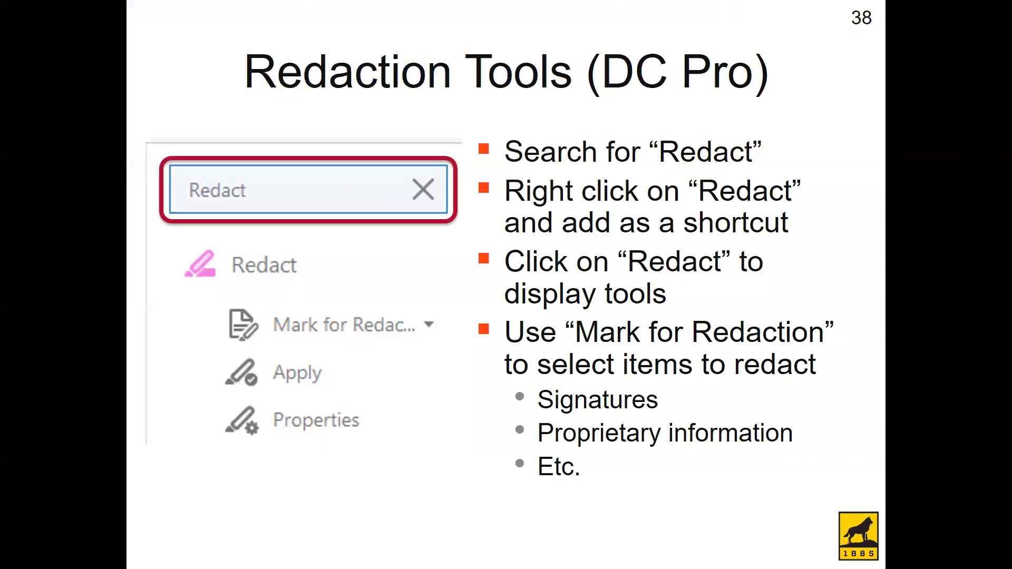
key(alt+Tab)
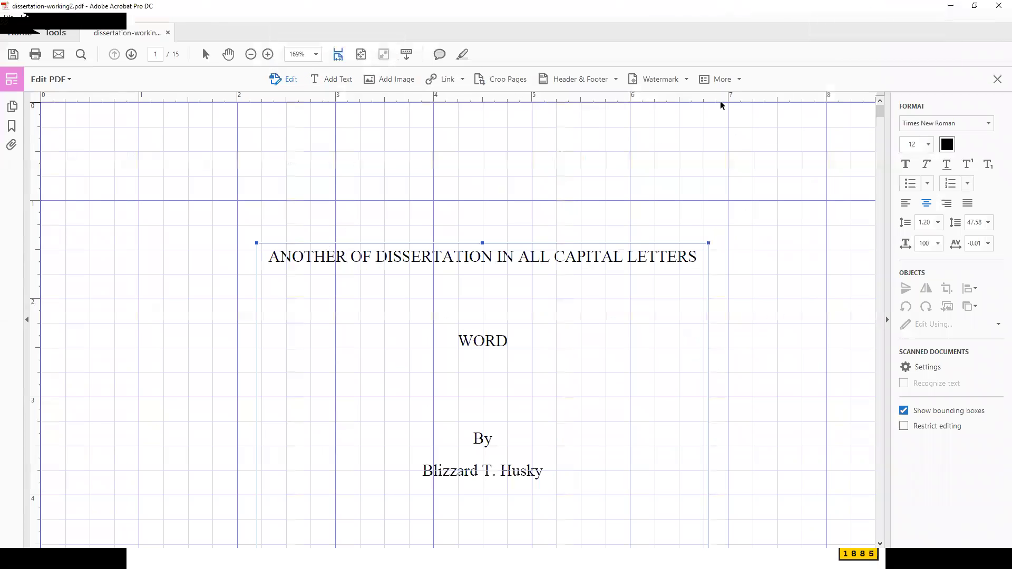
Step: Close PDF editing, find the Redact tool by searching for "red", add it as a shortcut and open its toolset
click(996, 79)
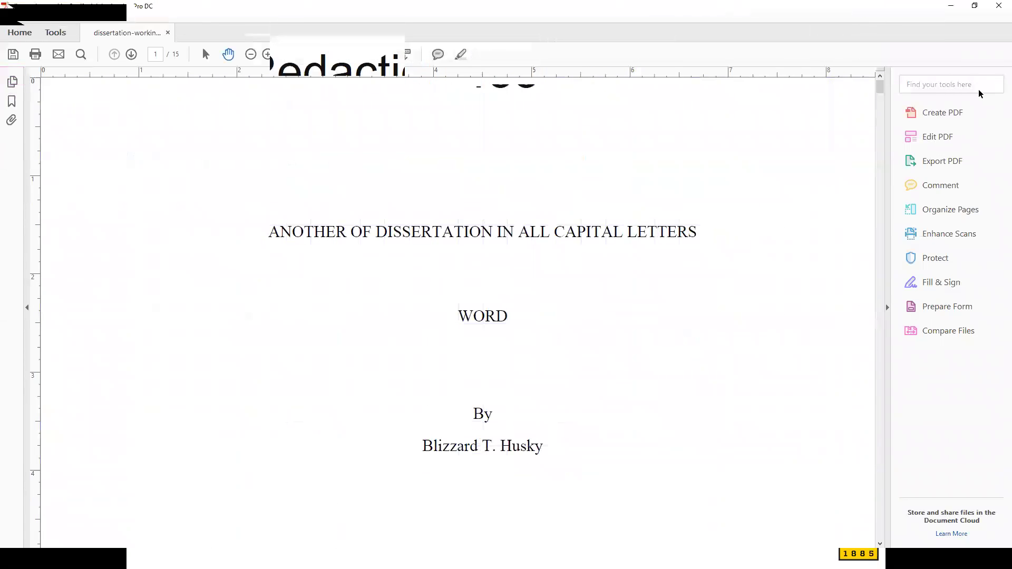
text(r)
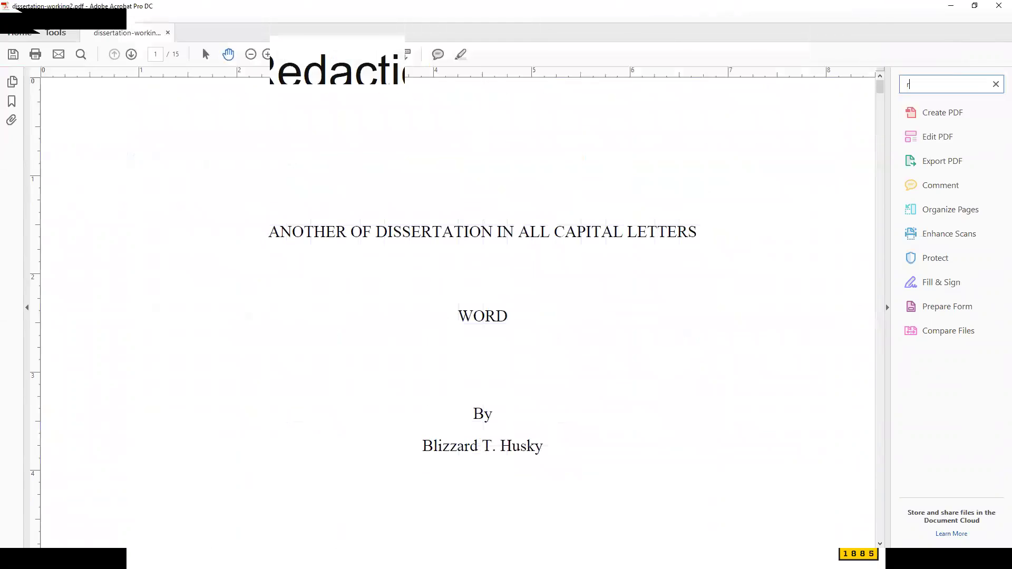
text(eda)
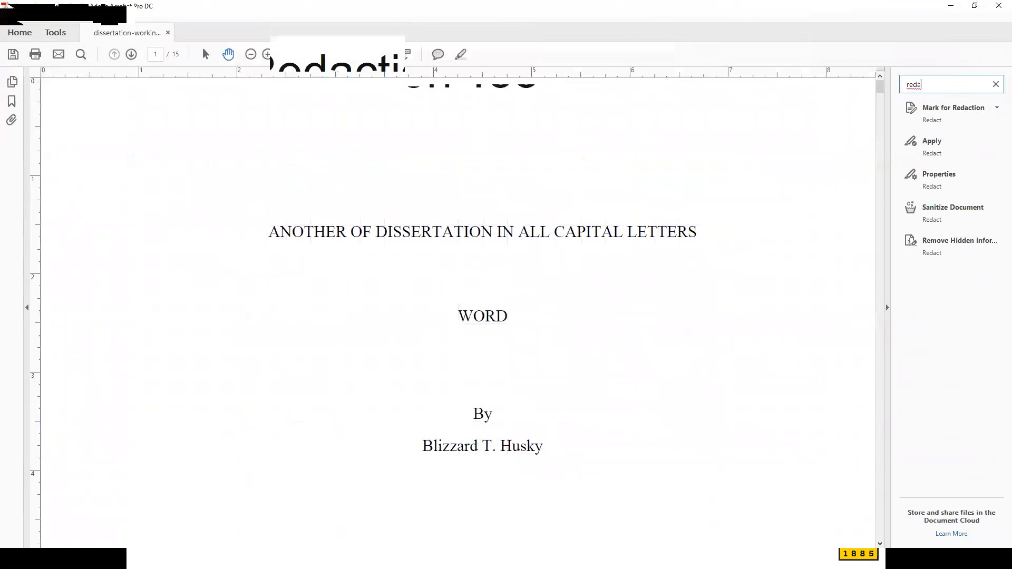
key(BackSpace)
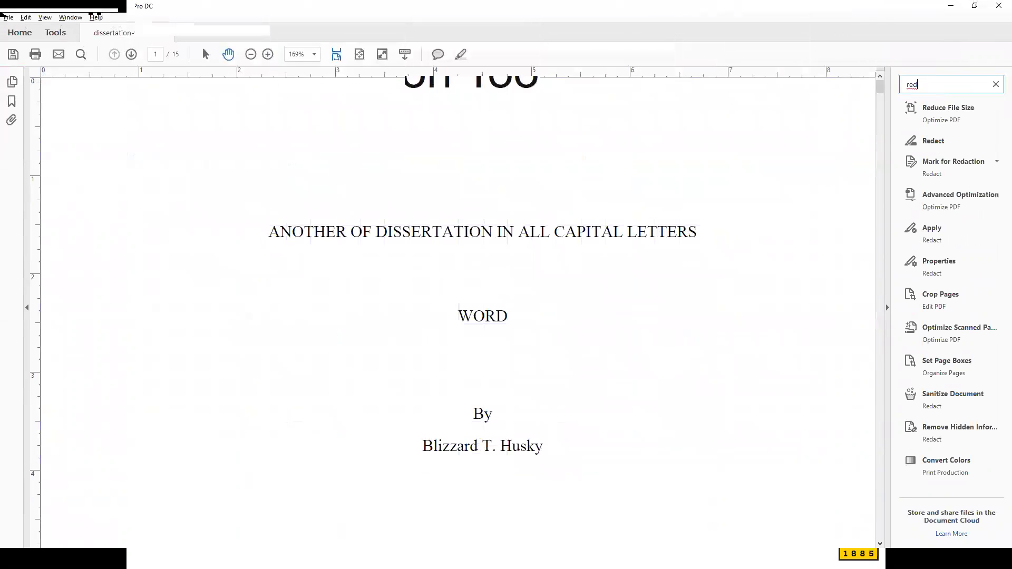
right_click(936, 141)
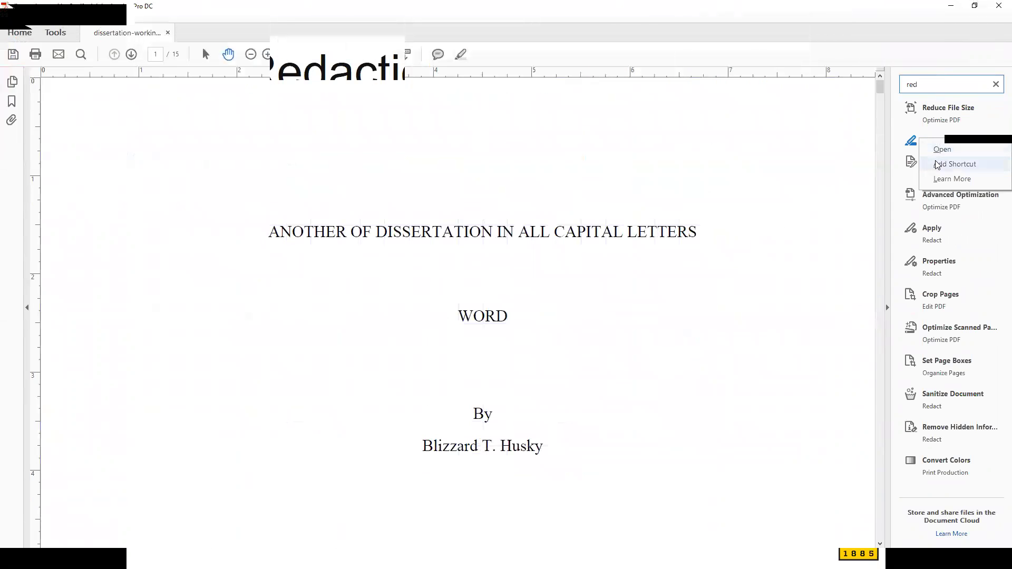
click(938, 163)
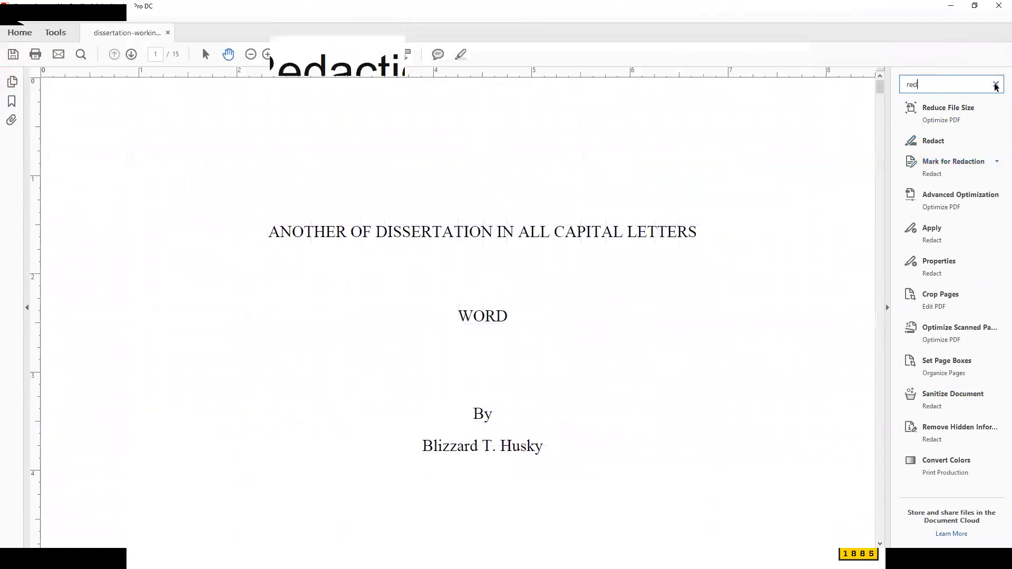
click(995, 85)
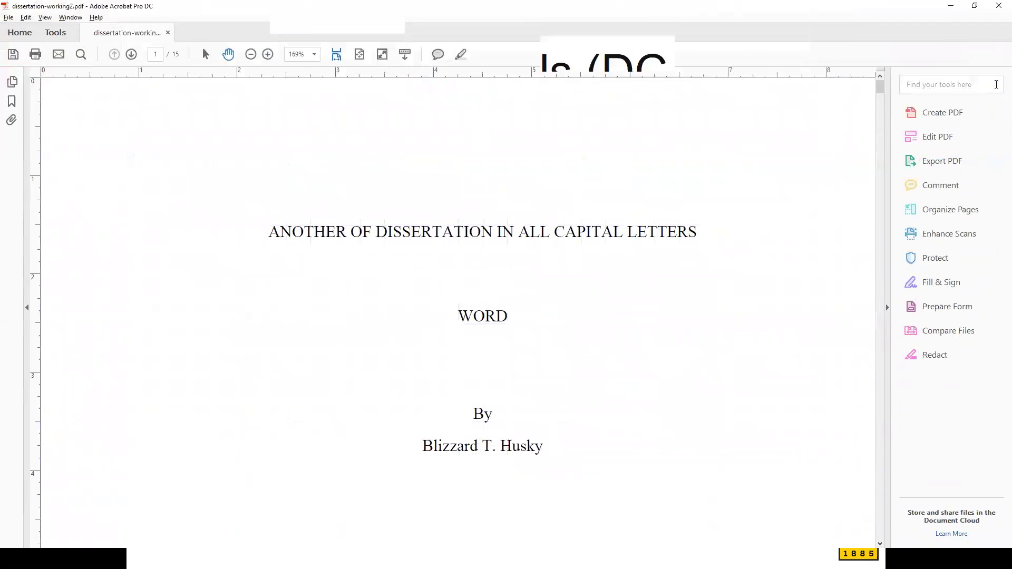
click(917, 355)
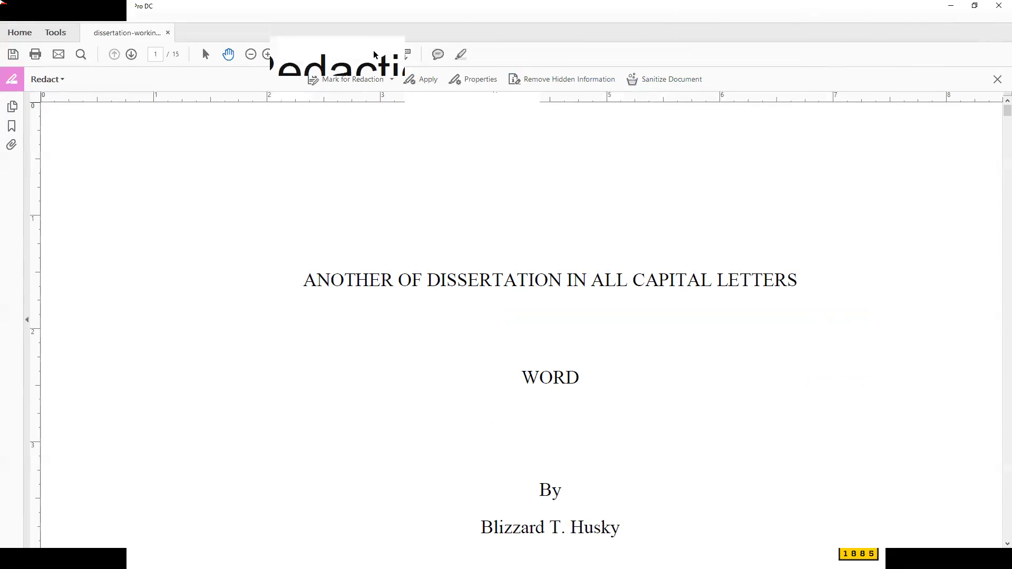
click(359, 54)
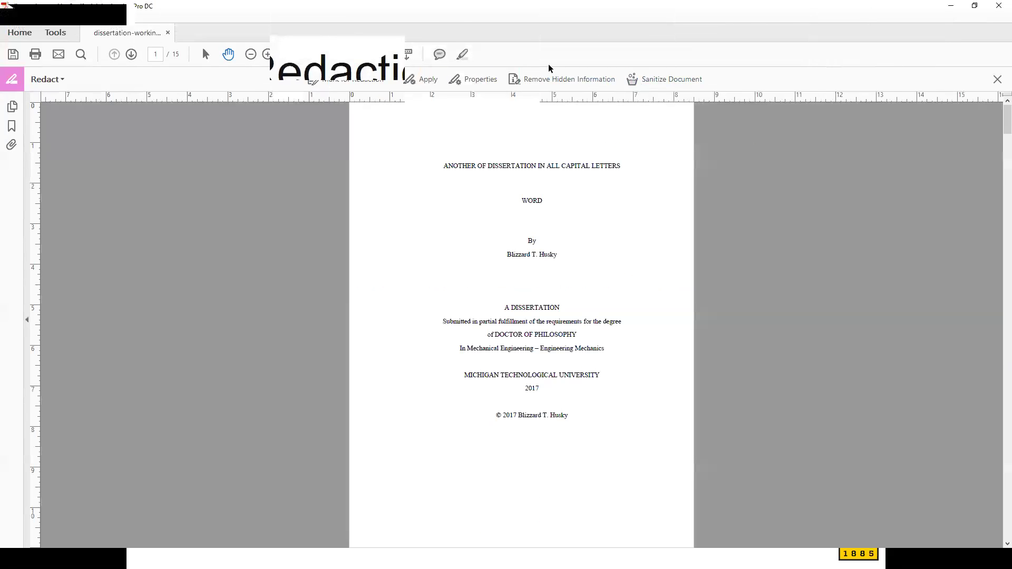
Step: Mark the signature at the end of Appendix B and the block of letter text above "Sincerely," for redaction as text and images
drag(1007, 117, 996, 522)
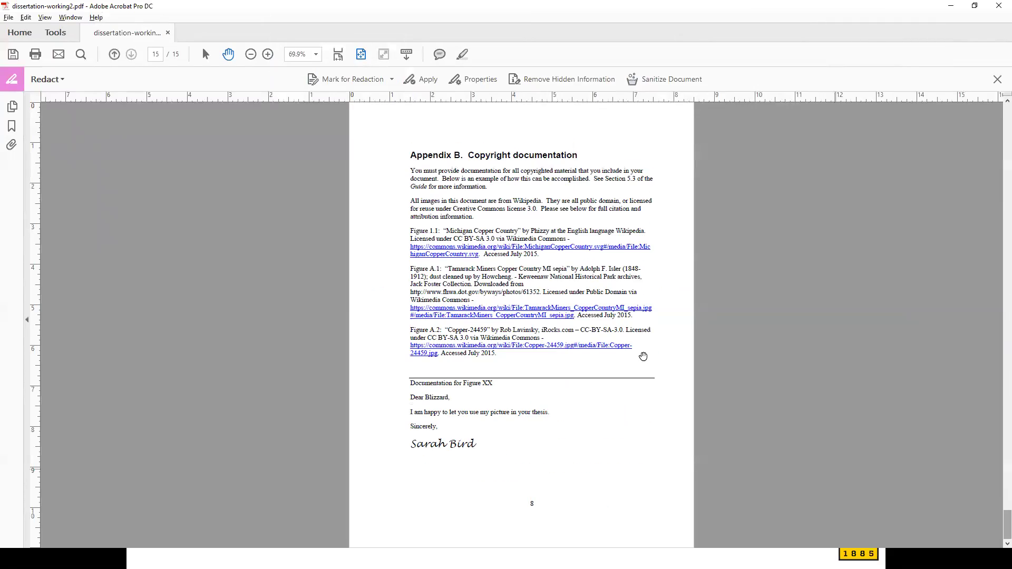
click(337, 55)
scroll(610, 285, down, 4)
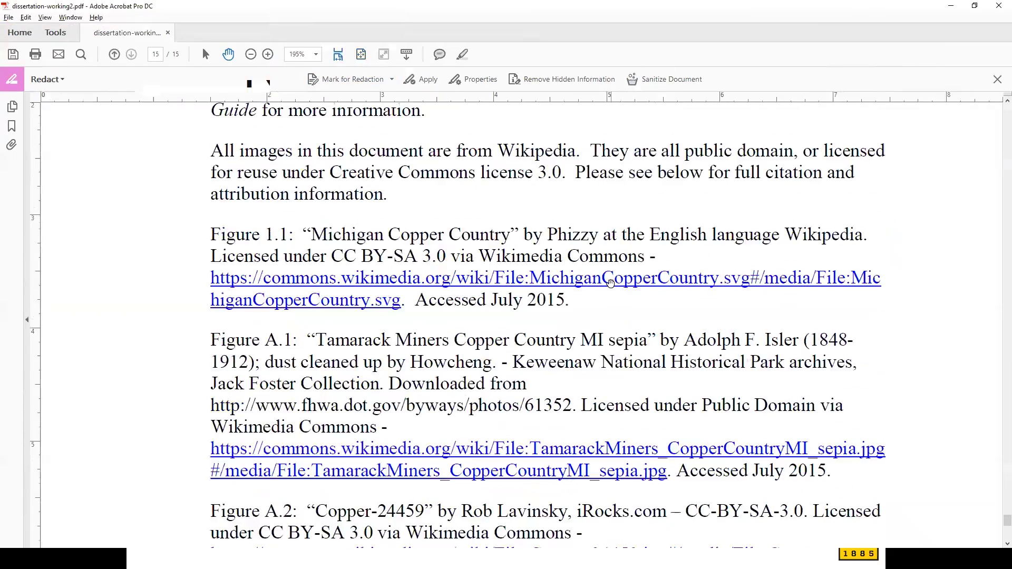
scroll(610, 285, up, 3)
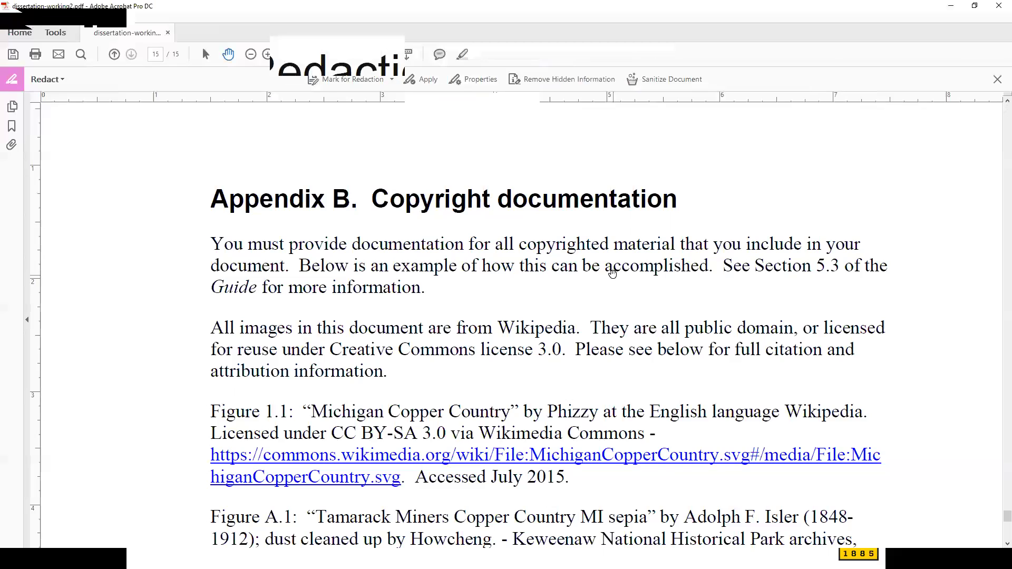
scroll(590, 242, down, 5)
scroll(580, 226, down, 8)
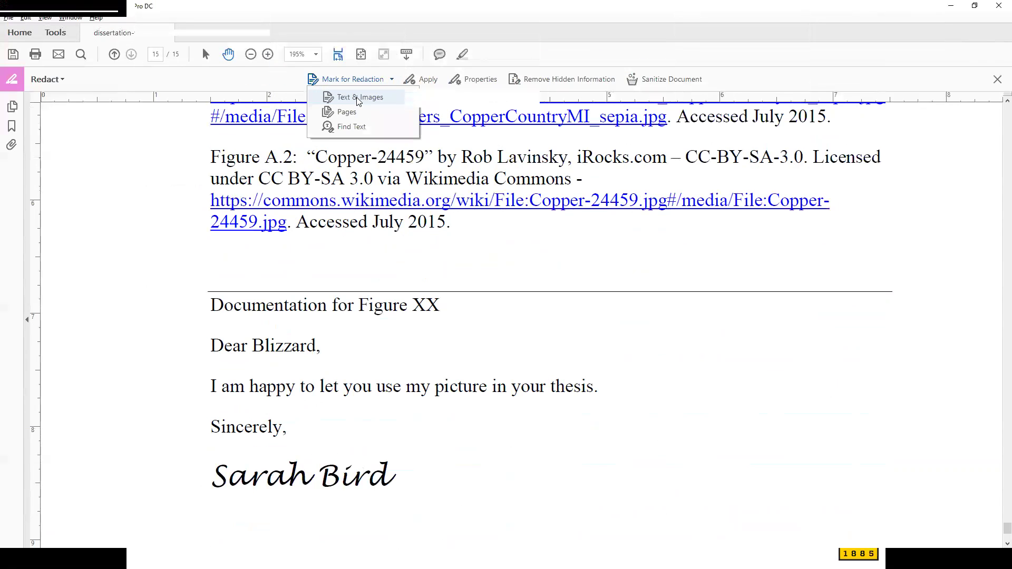
click(357, 98)
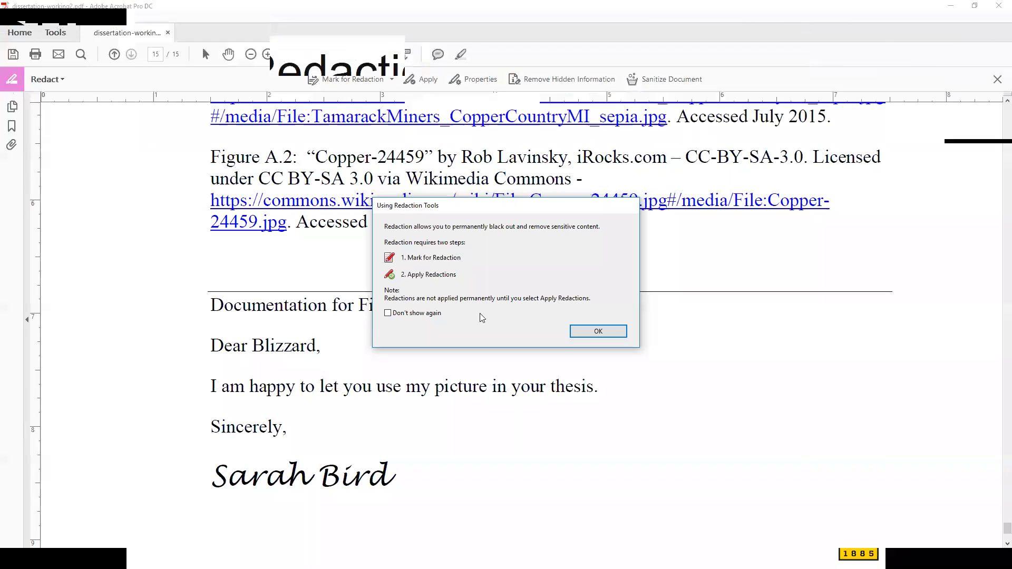
click(611, 333)
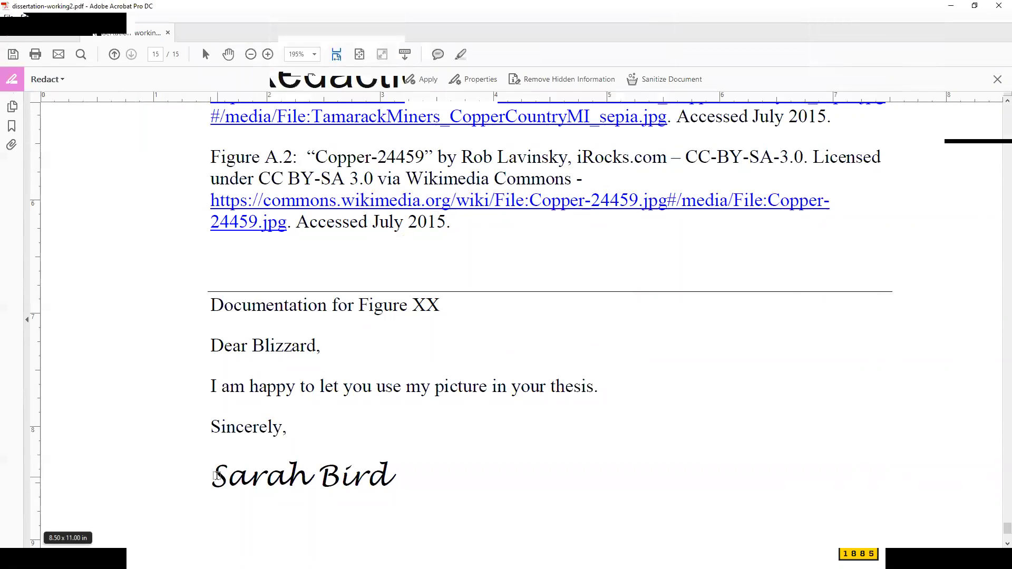
drag(214, 476, 390, 473)
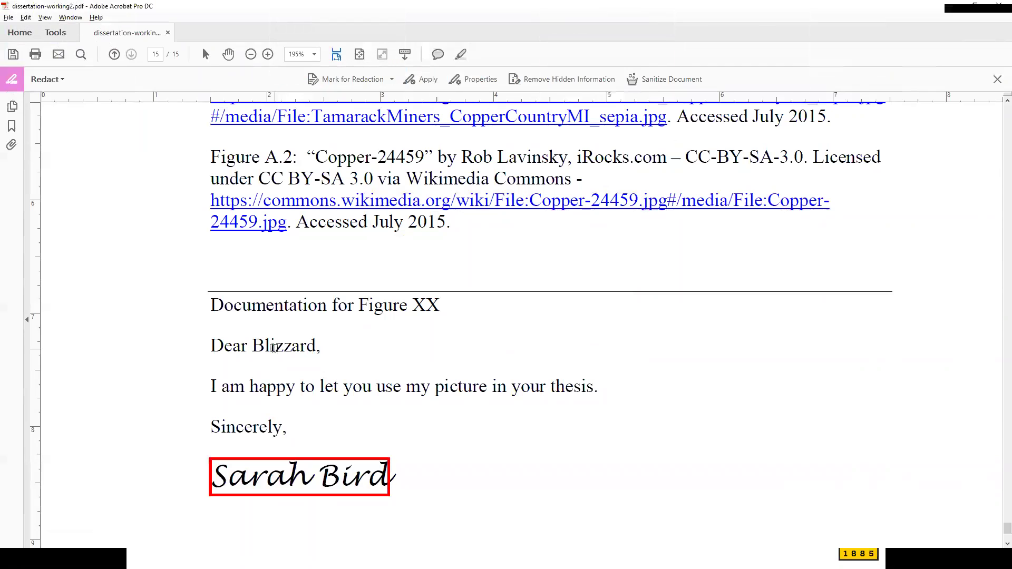
drag(176, 297, 627, 419)
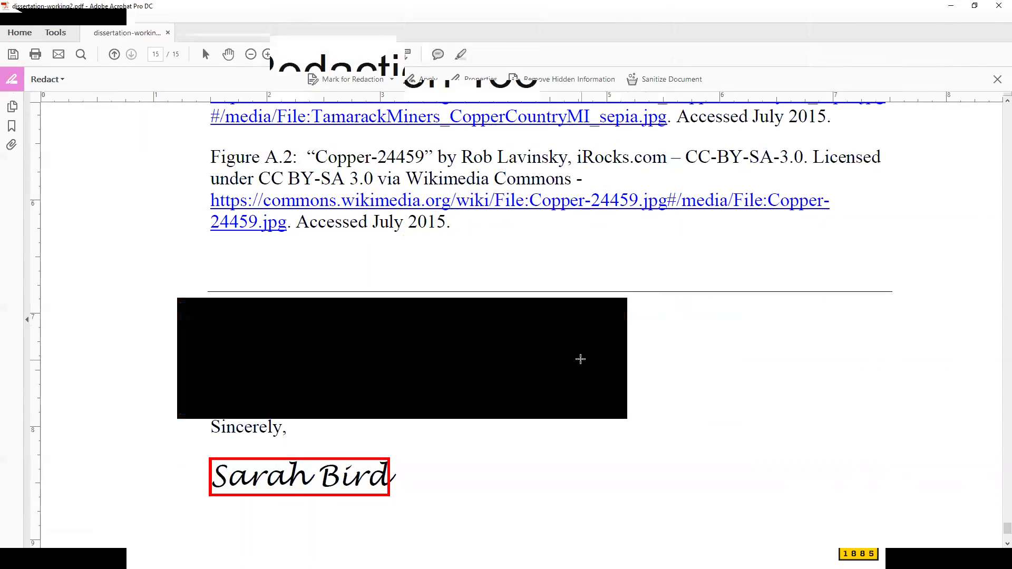
Step: Apply the marked redactions permanently and decline finding and removing hidden information in the document
click(424, 80)
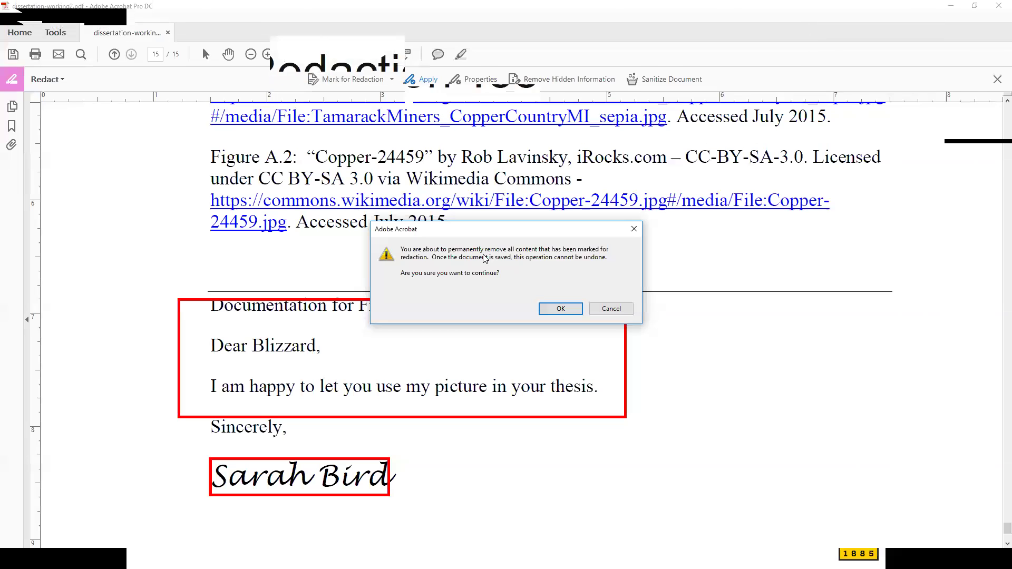
click(566, 310)
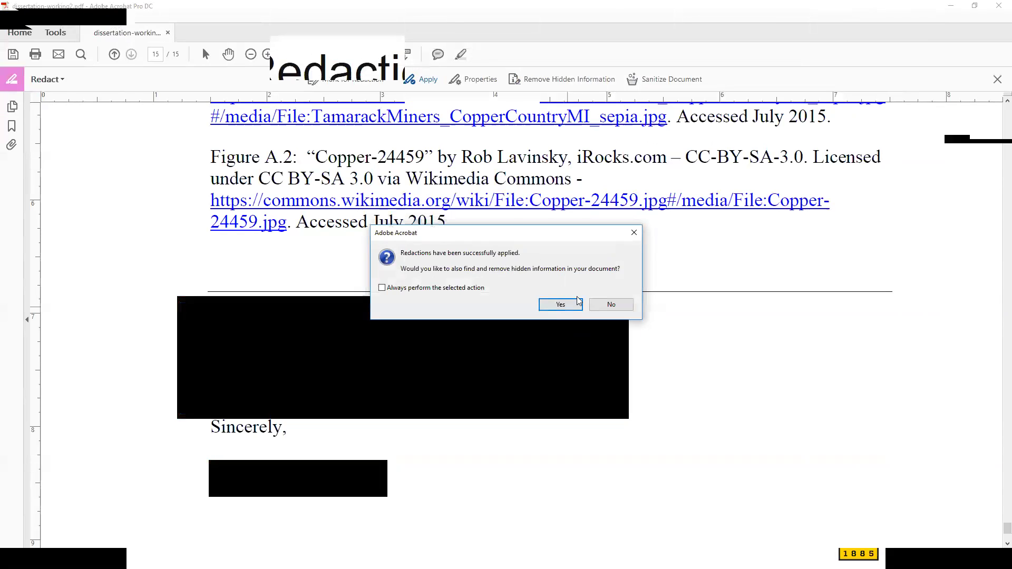
click(598, 305)
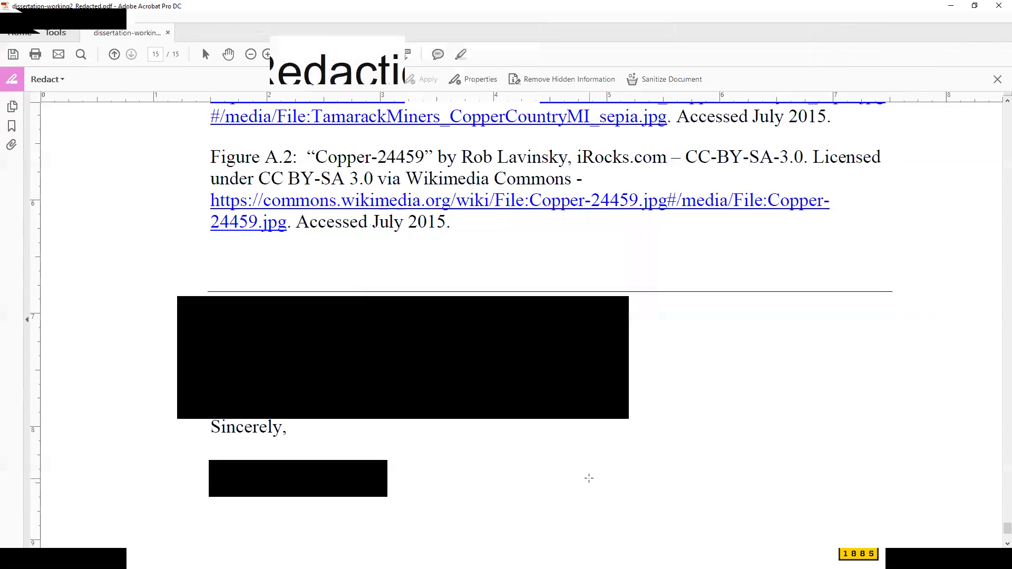
Step: Switch to the slide show window with the "Mark for Redaction" slide
key(alt+Tab)
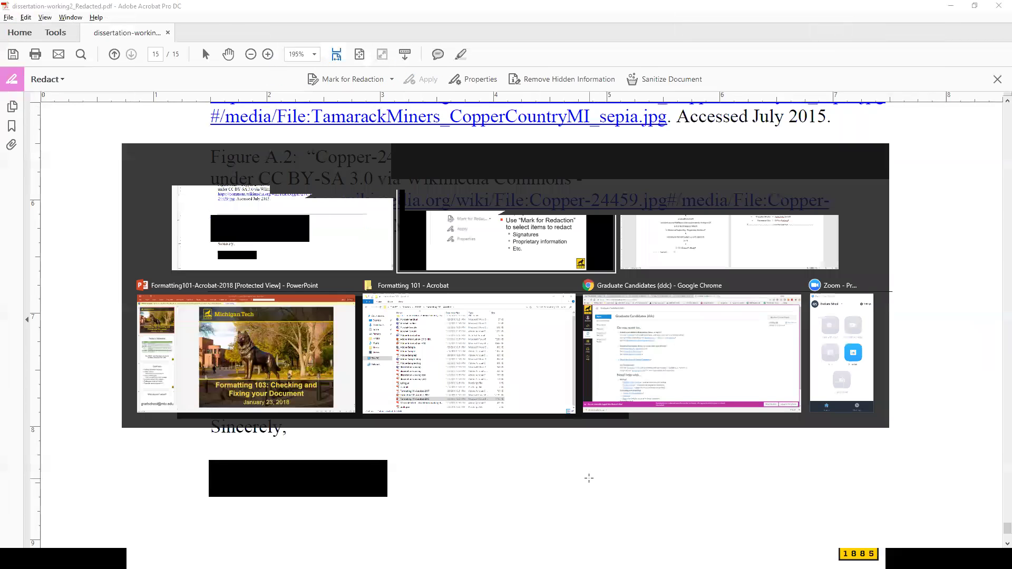